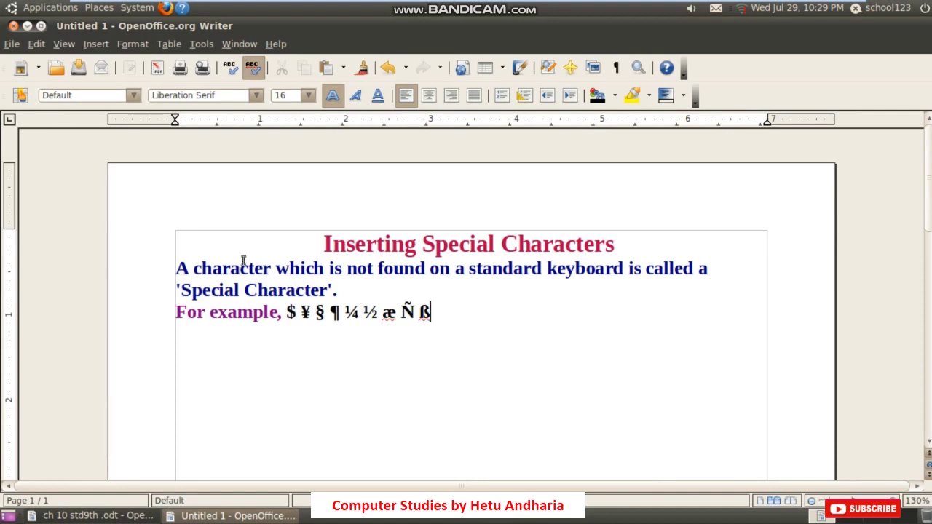
left_click_drag(177, 287, 340, 289)
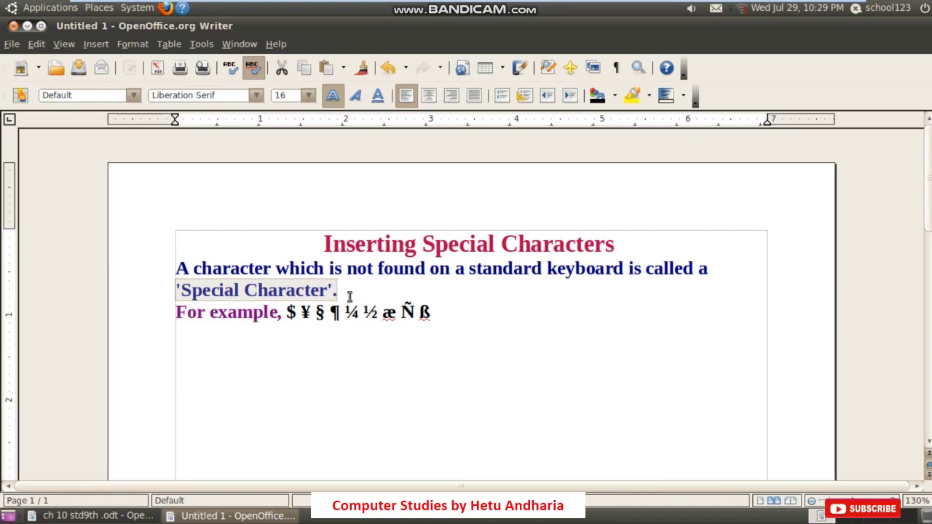
left_click(311, 333)
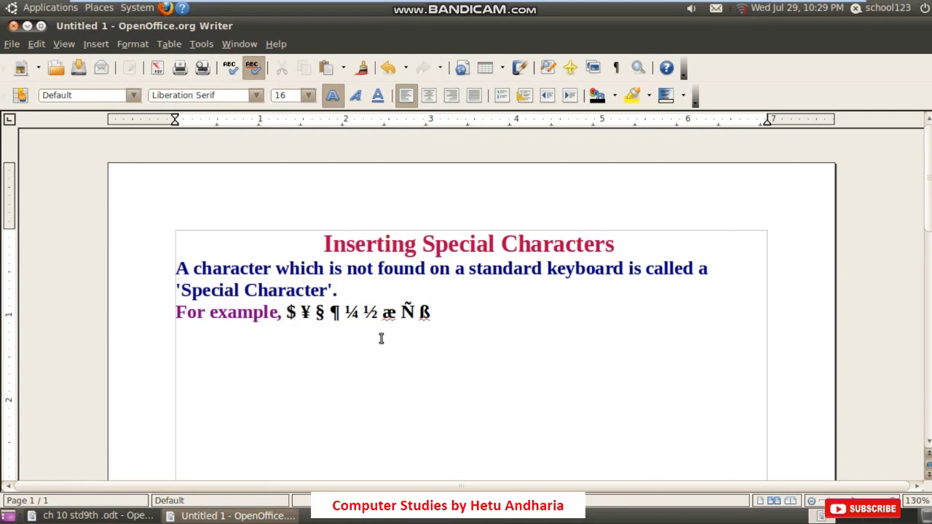
scroll(381, 338, "up", 4)
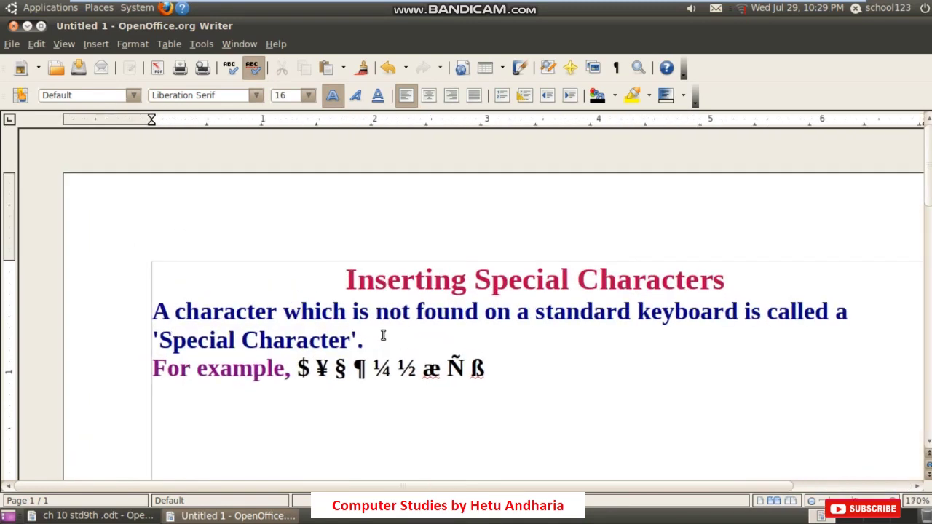
scroll(383, 335, "up", 1)
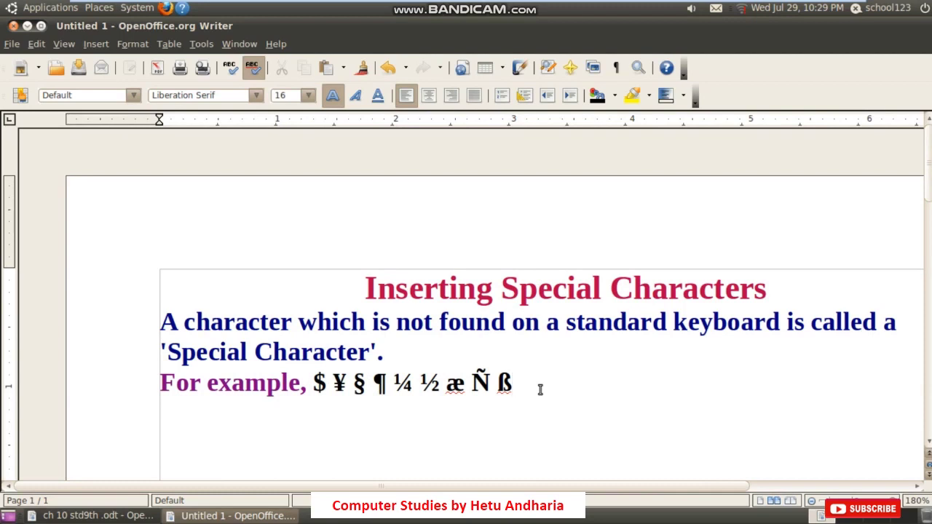
- Insert the special characters ♣♠♥♦ in Liberation Serif on a new line below the "For example" line
key("Return")
left_click(94, 43)
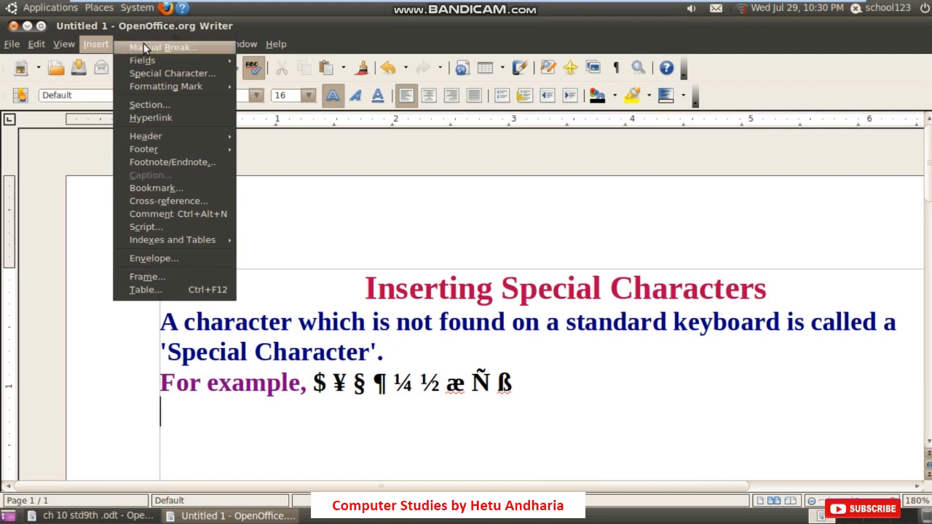
mouse_move(150, 89)
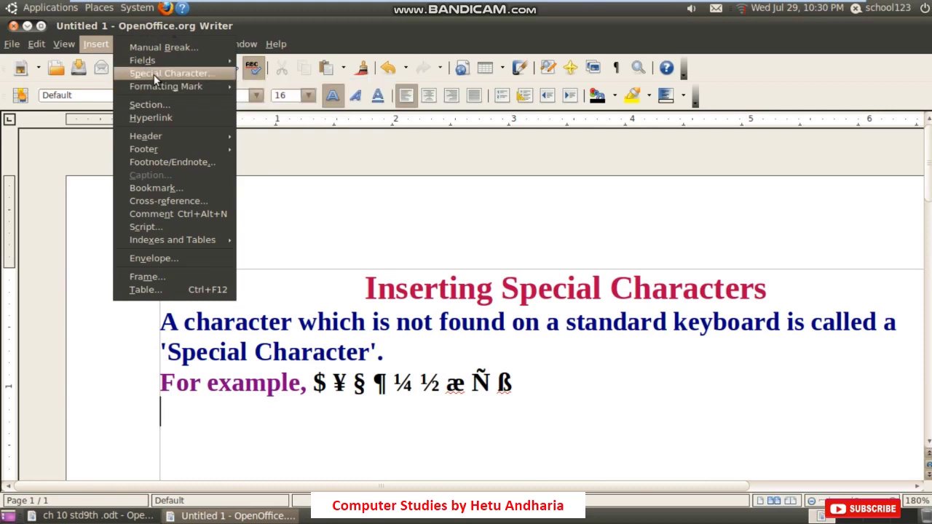
left_click(154, 74)
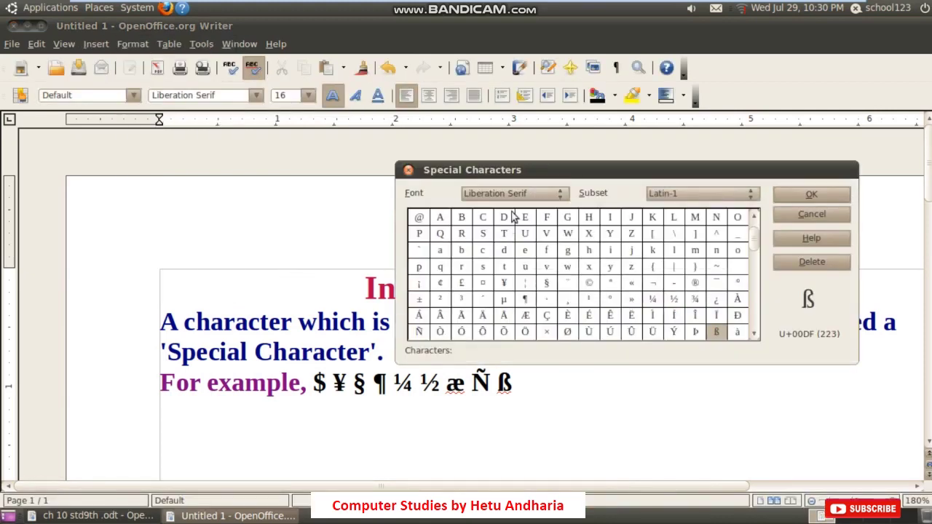
left_click_drag(541, 175, 398, 152)
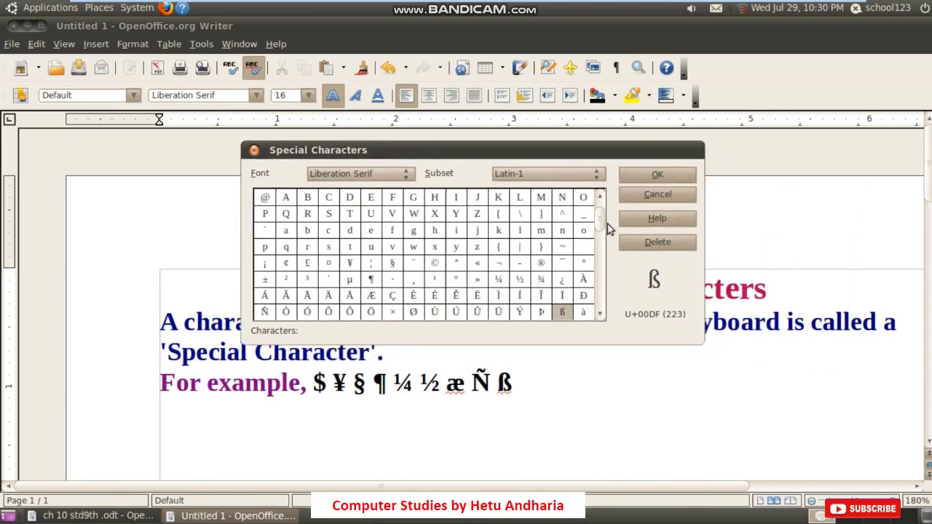
left_click_drag(601, 222, 603, 315)
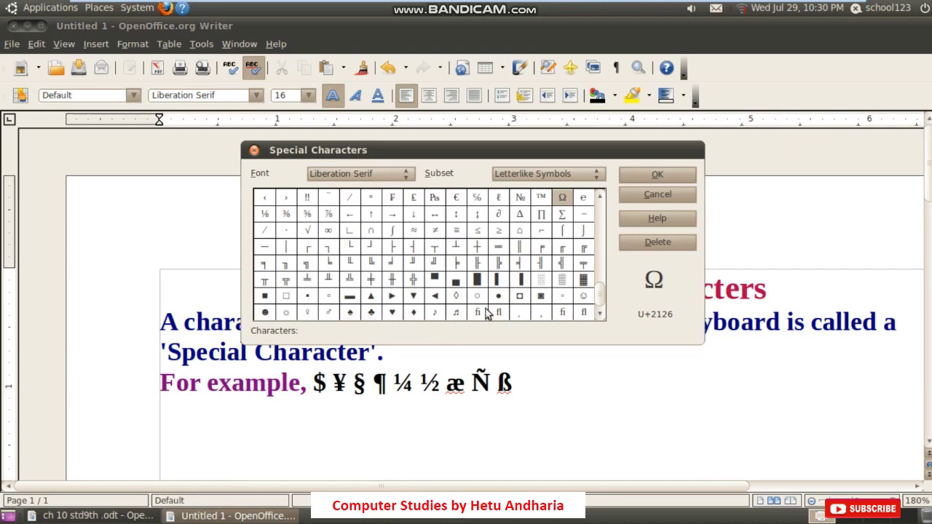
left_click(371, 312)
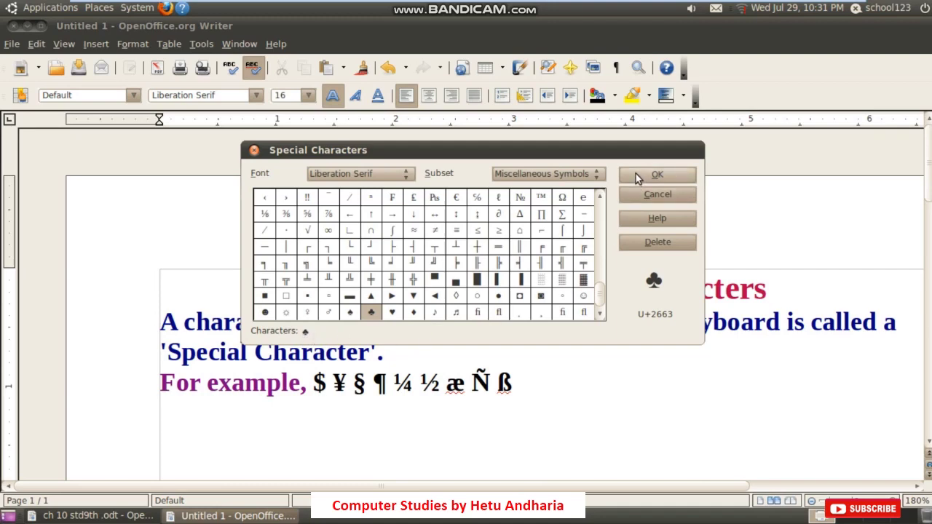
left_click(349, 313)
left_click(392, 313)
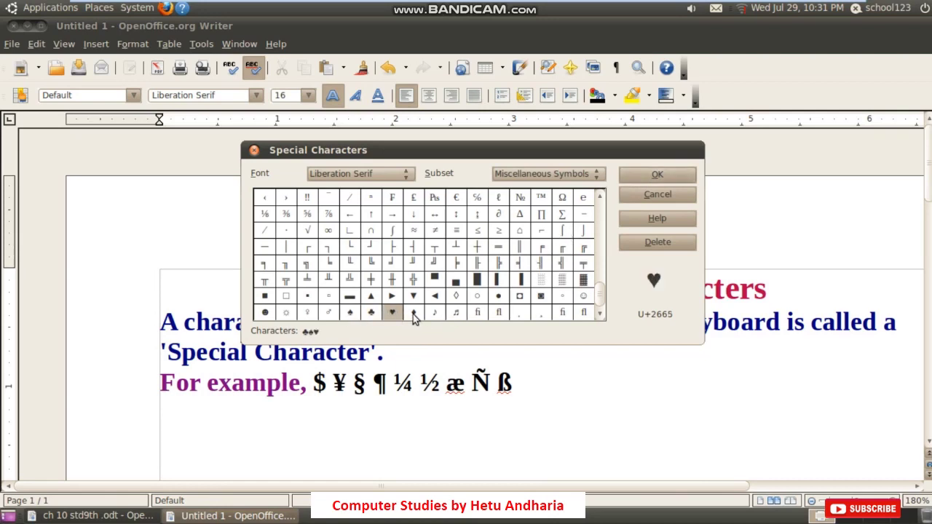
left_click(412, 313)
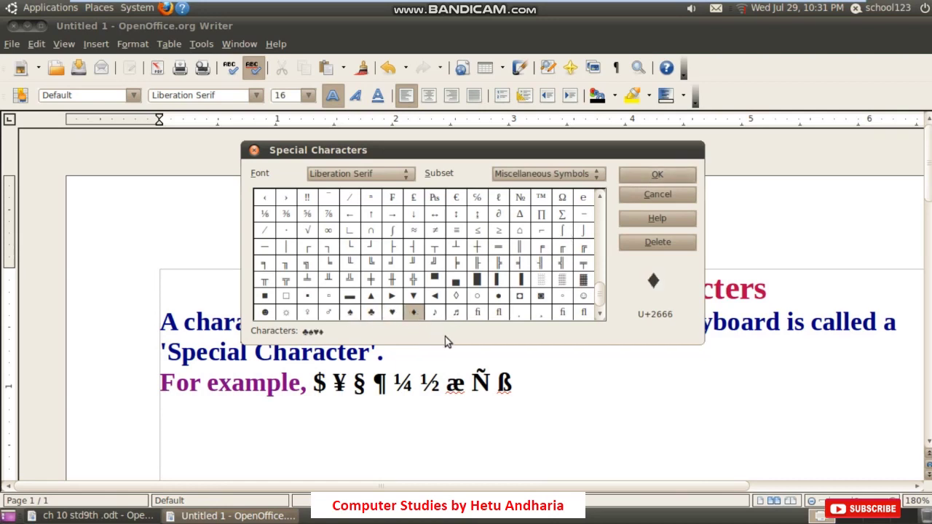
left_click(648, 175)
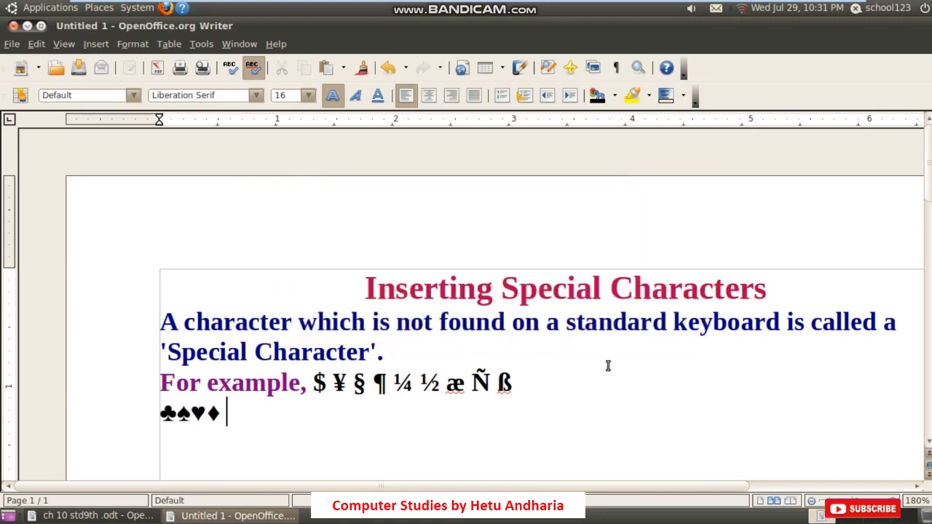
- Insert the beamed music notes special character (U+266B) after the four card suit symbols
left_click(93, 45)
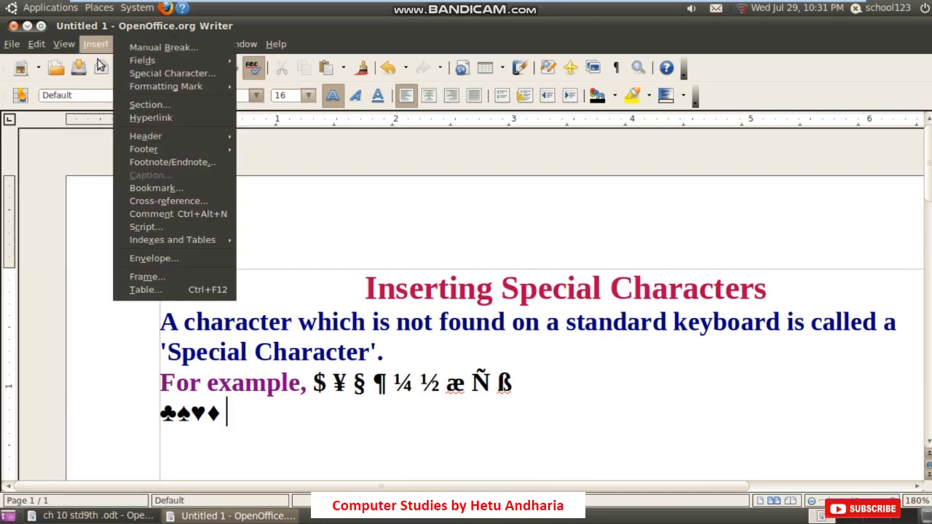
left_click(145, 74)
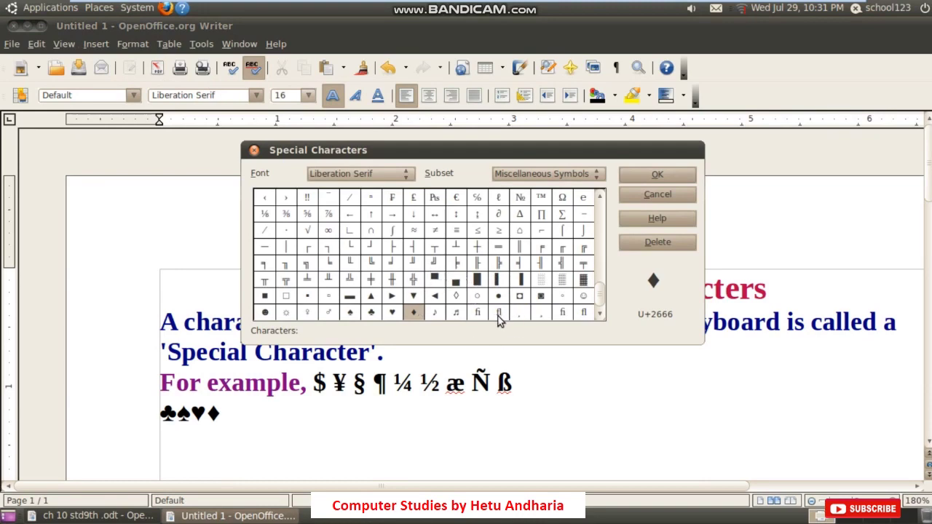
double_click(456, 312)
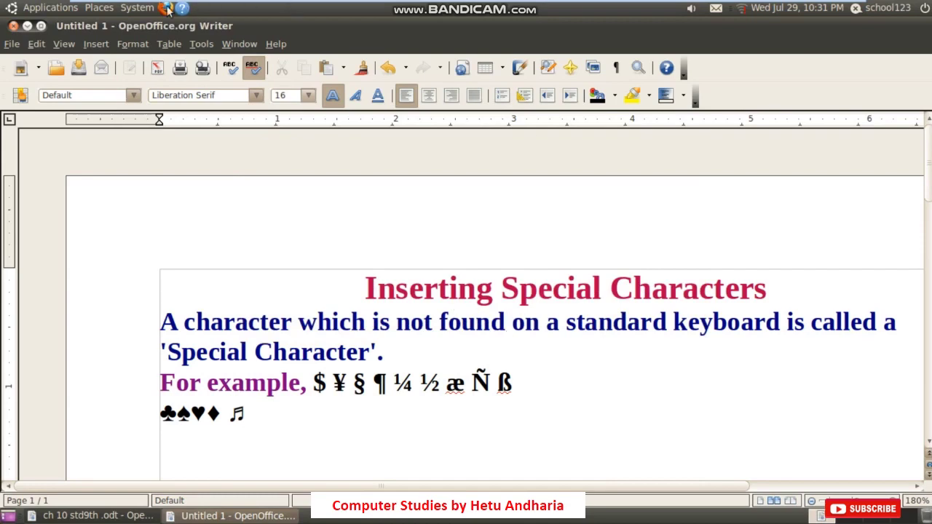
- Browse the special characters of the Lohit Bengali and Lohit Gujarati fonts, choosing the Devanagari subset for the latter
left_click(94, 47)
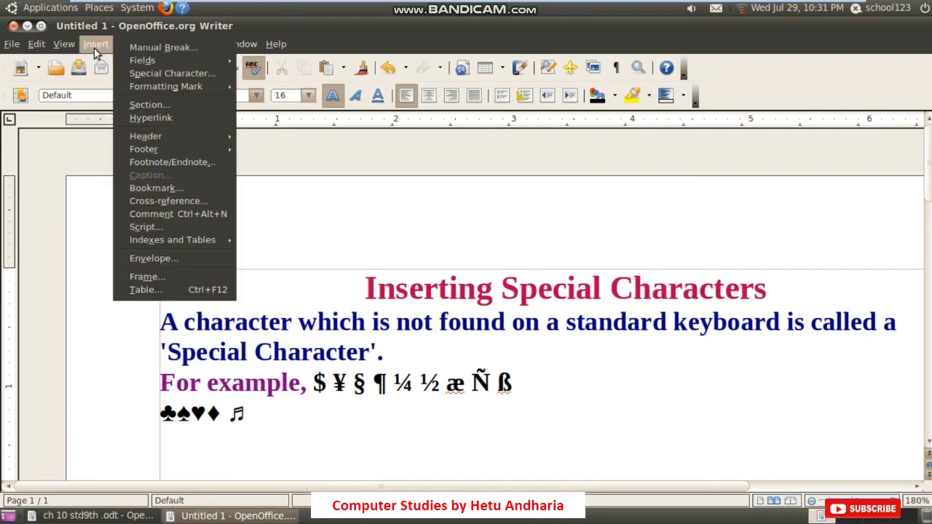
left_click(147, 72)
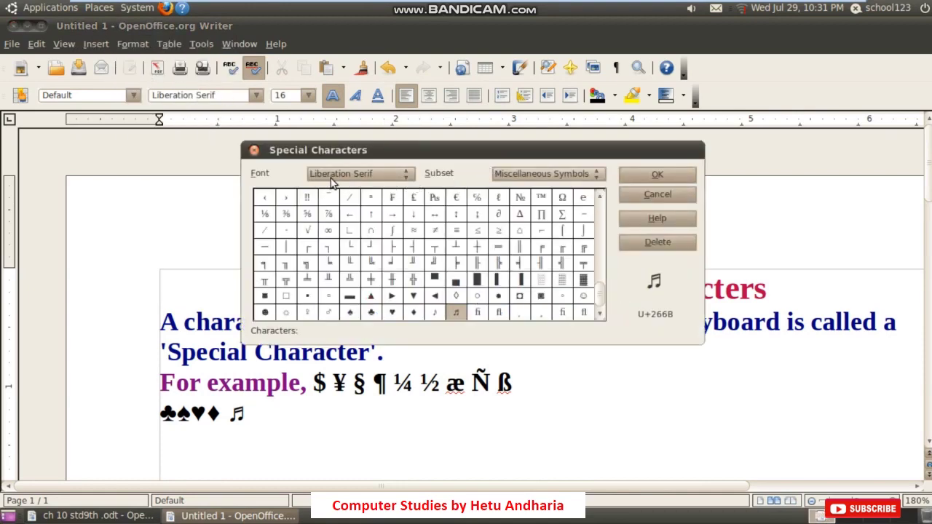
left_click(406, 175)
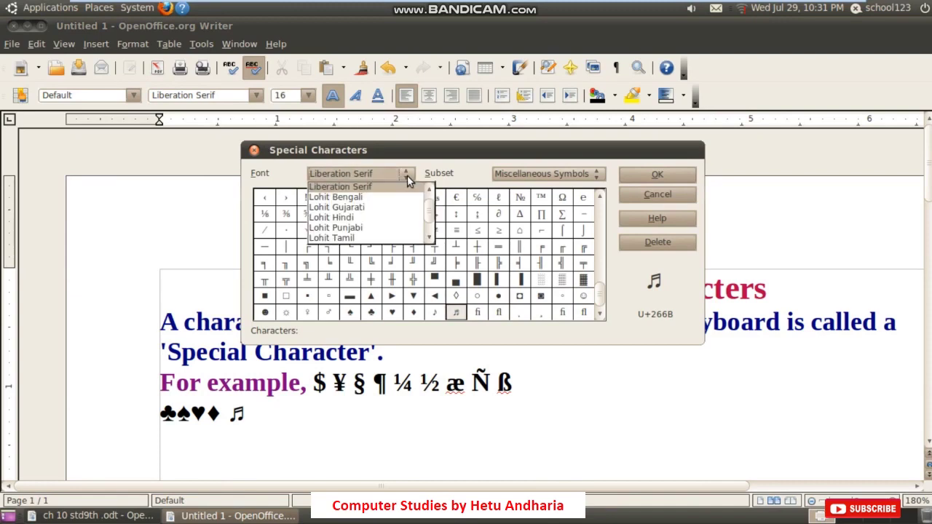
left_click(376, 197)
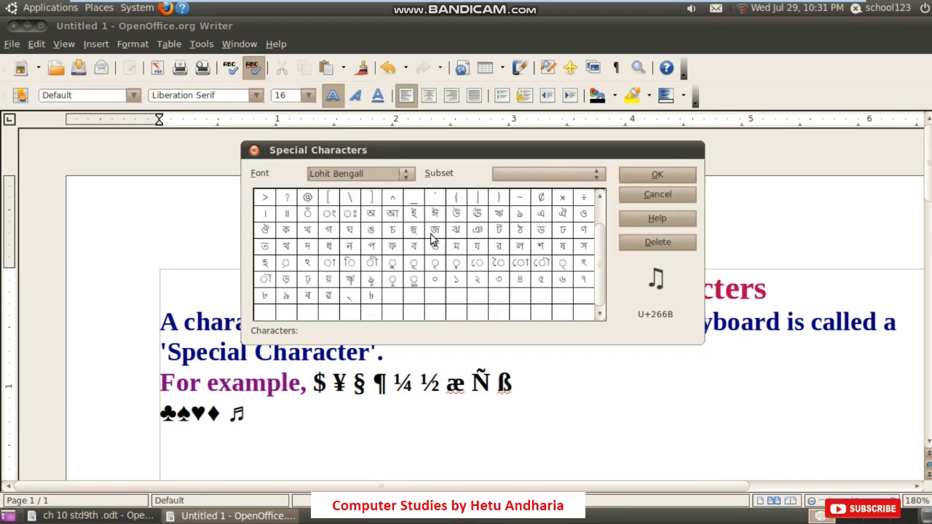
left_click(408, 177)
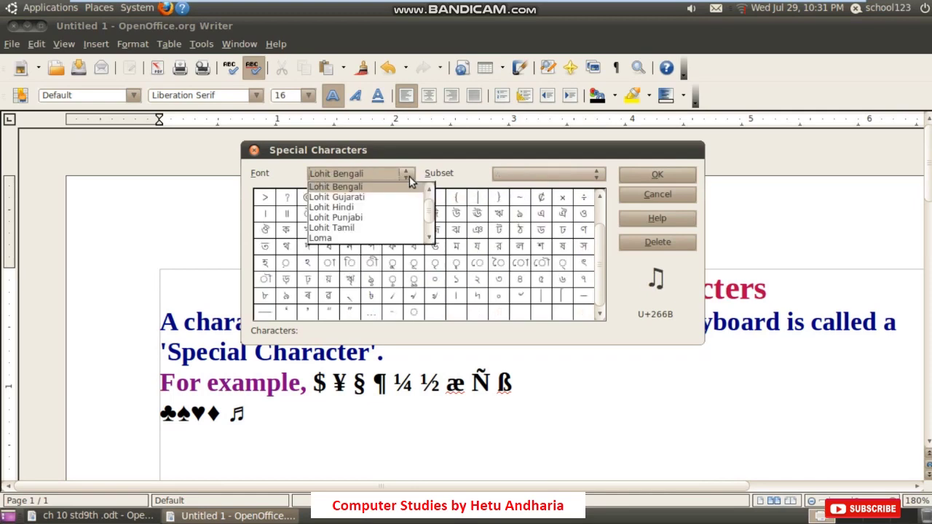
left_click(367, 200)
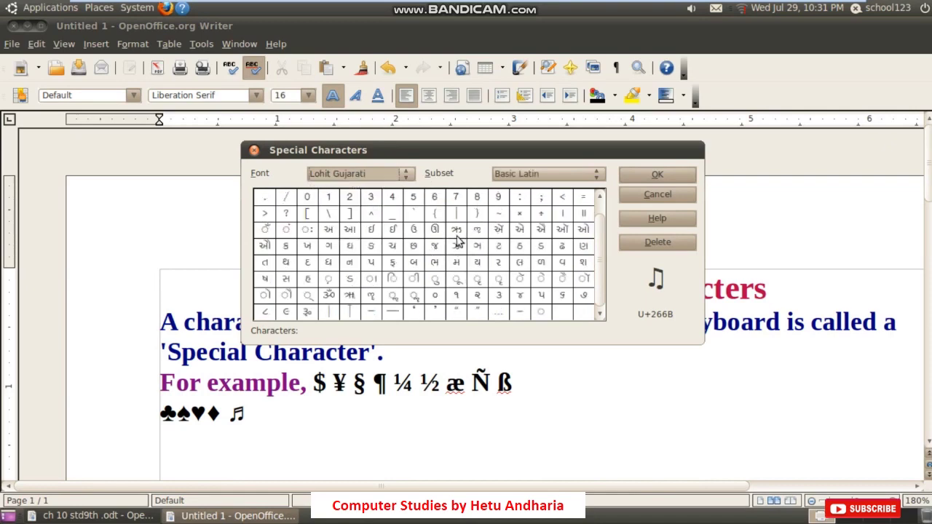
left_click_drag(599, 253, 601, 202)
left_click(516, 172)
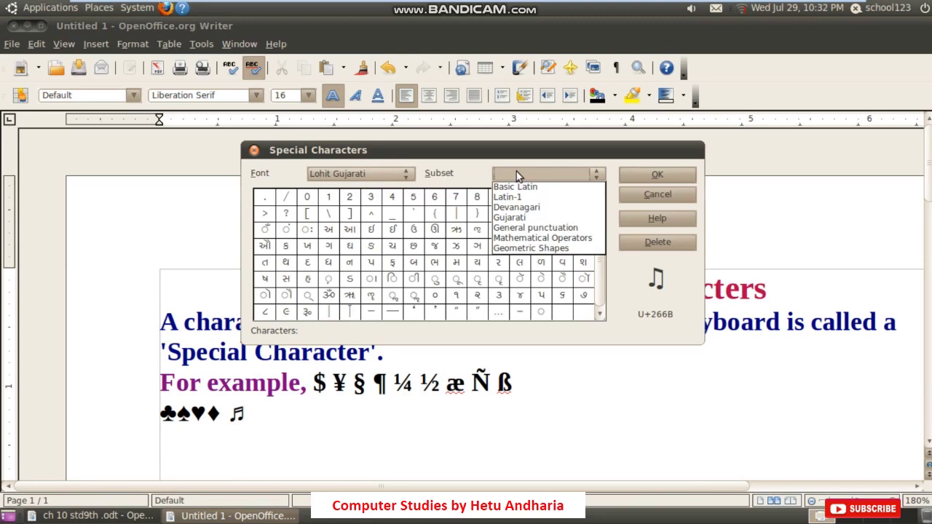
left_click(534, 209)
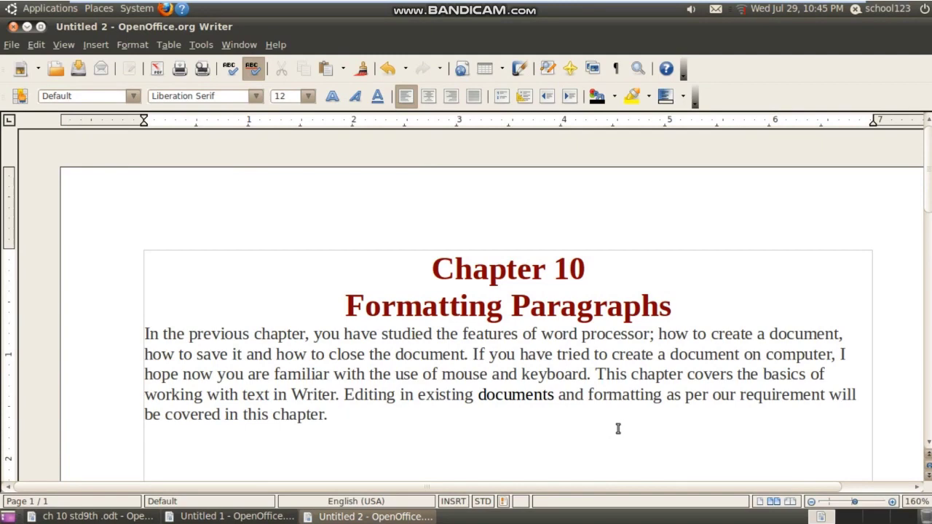
- Copy the body paragraph under the "Formatting Paragraphs" heading and paste a duplicate below it
scroll(626, 424, "down", 1)
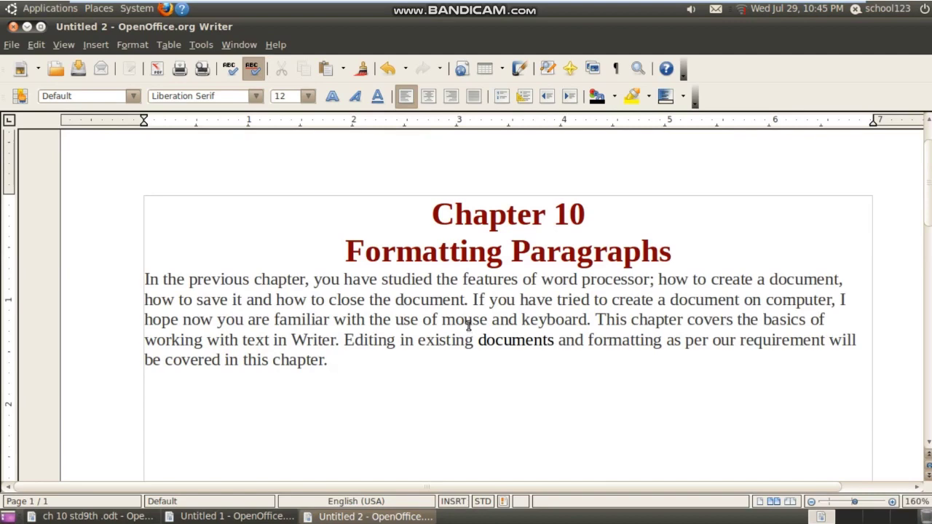
left_click(439, 300)
triple_click(442, 301)
left_click(442, 301)
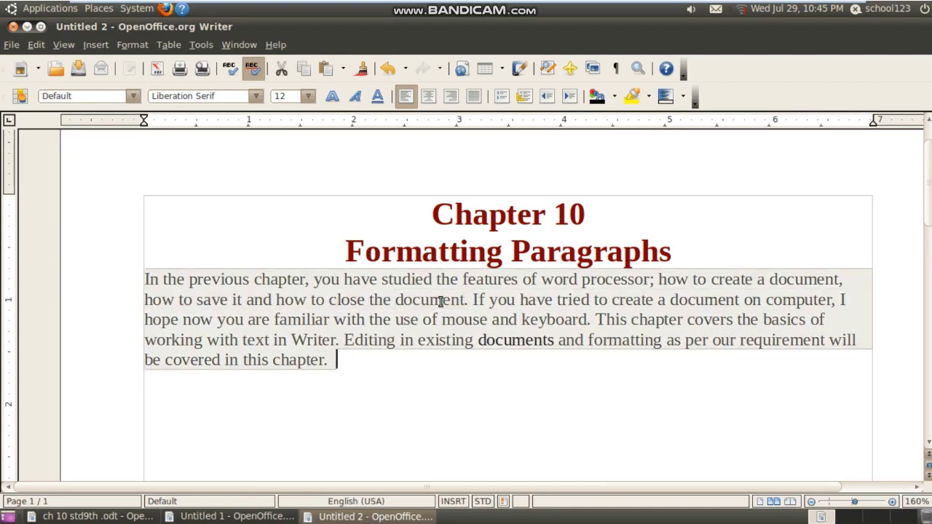
right_click(440, 301)
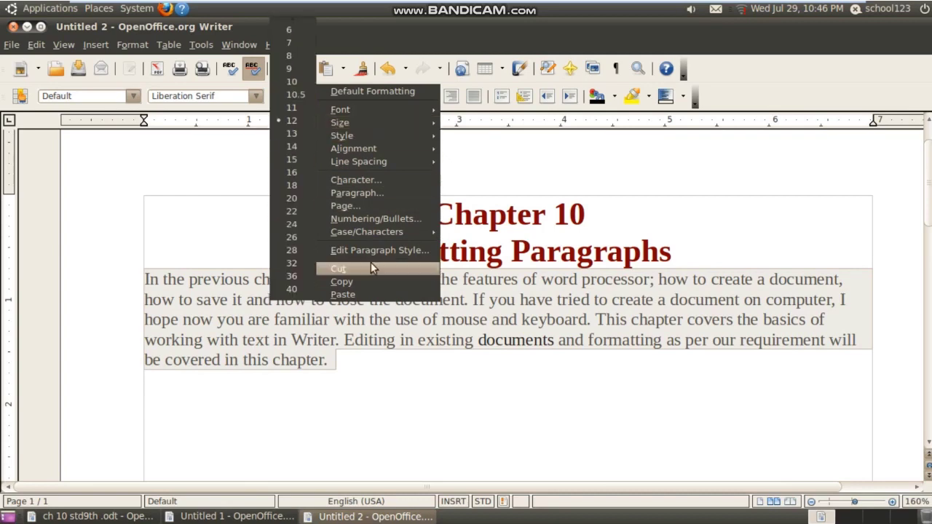
left_click(360, 282)
left_click(365, 367)
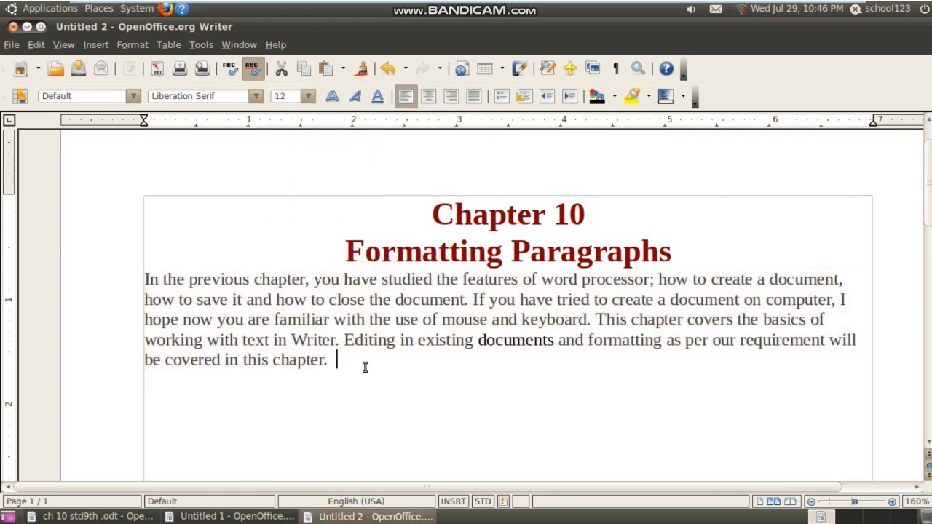
key("Return")
key("ctrl+v")
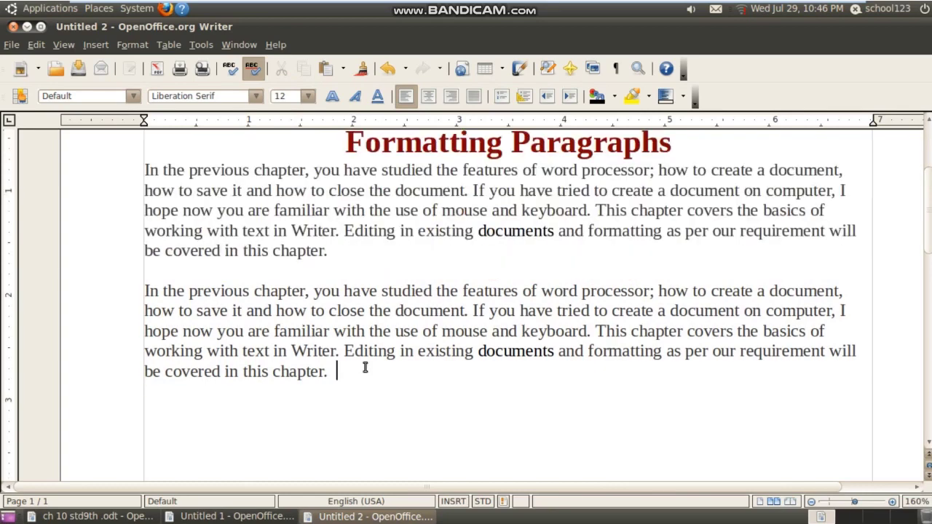
- Paste two more copies of the paragraph below the existing ones, each starting on its own line
key("Return")
key("Return")
key("ctrl+v")
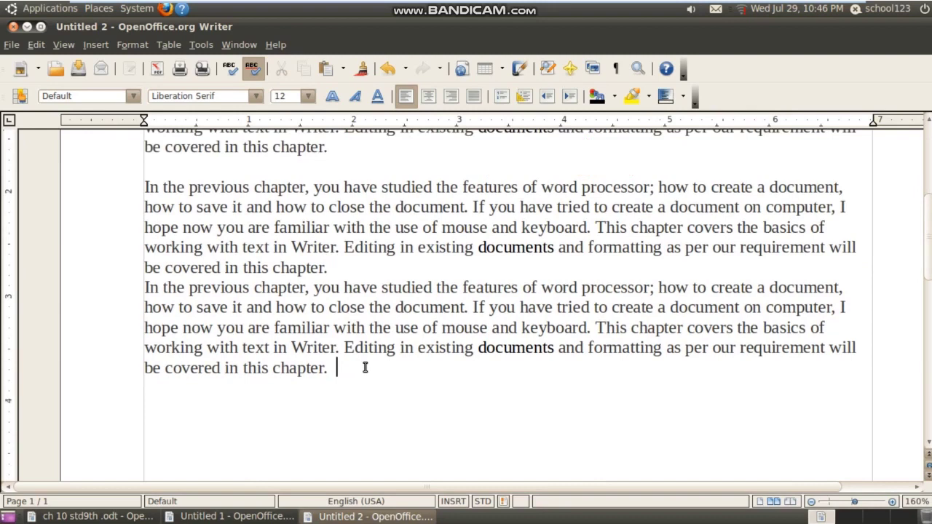
key("ctrl+v")
- Delete the blank line between the first and second body paragraphs
key("Up")
key("Up")
key("Up")
key("Up")
key("Up")
key("Up")
key("Up")
key("Up")
key("Up")
key("Up")
key("Up")
key("Up")
key("Up")
key("Up")
key("Up")
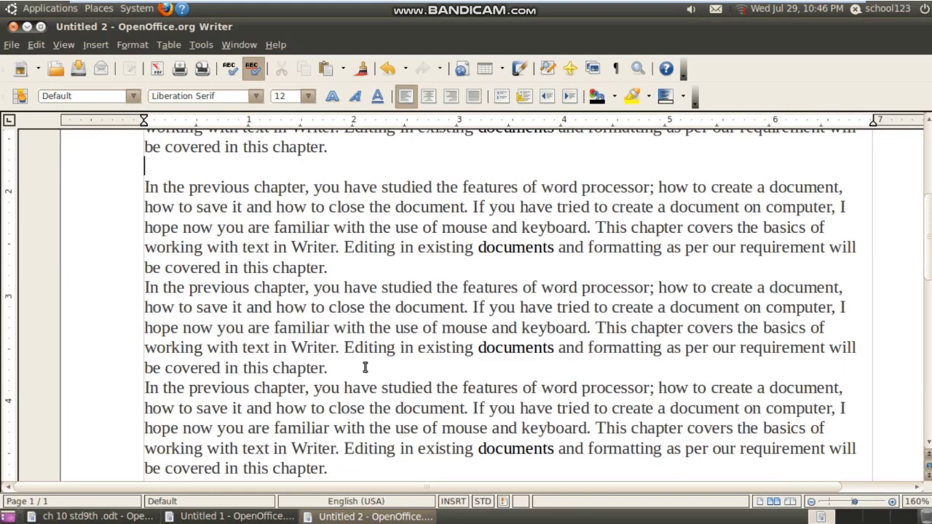
key("Delete")
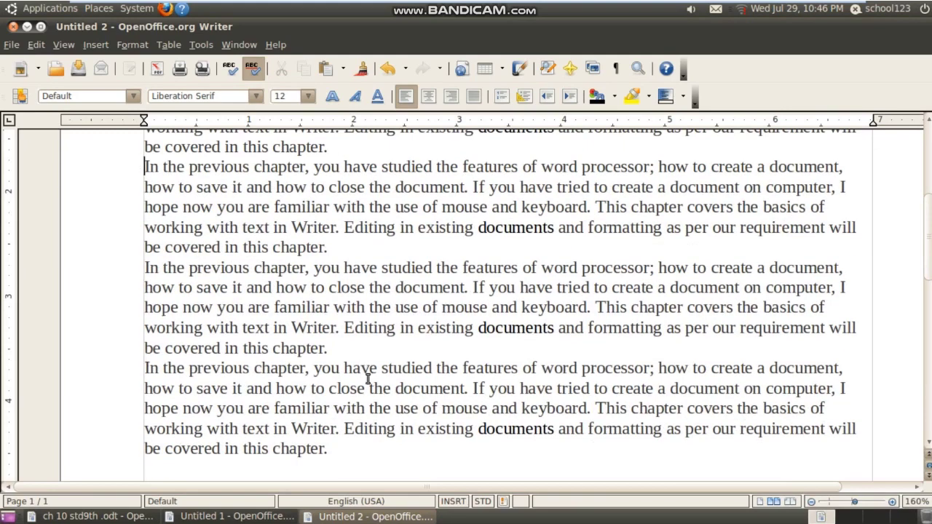
- Center-align the whole second body paragraph
scroll(365, 368, "up", 2)
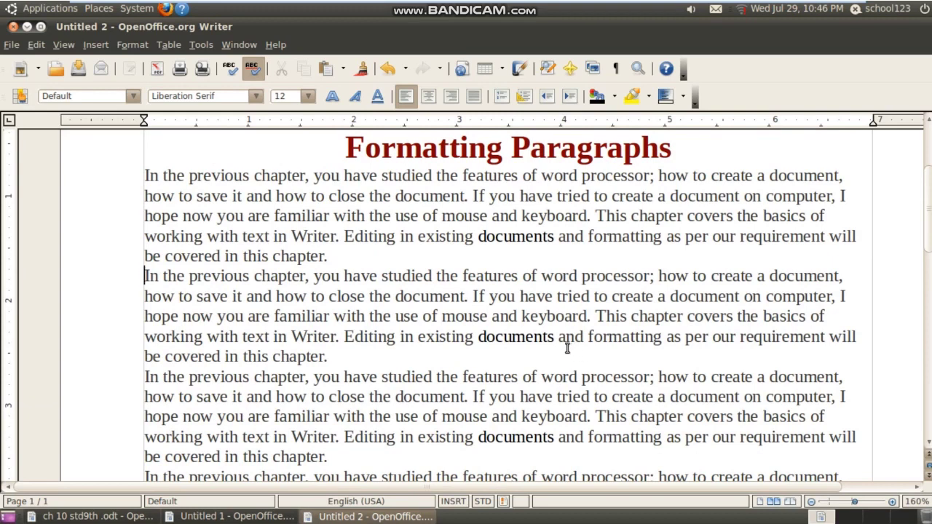
triple_click(402, 297)
left_click(402, 297)
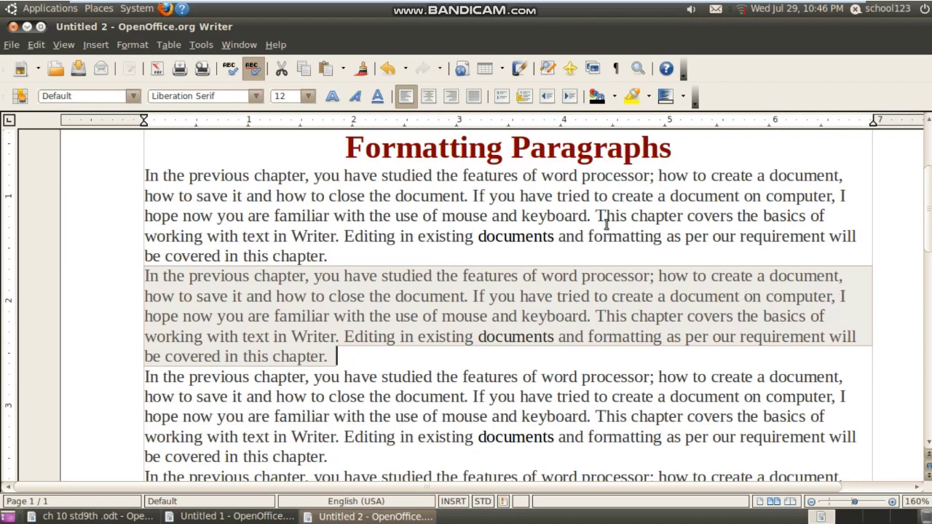
left_click(426, 100)
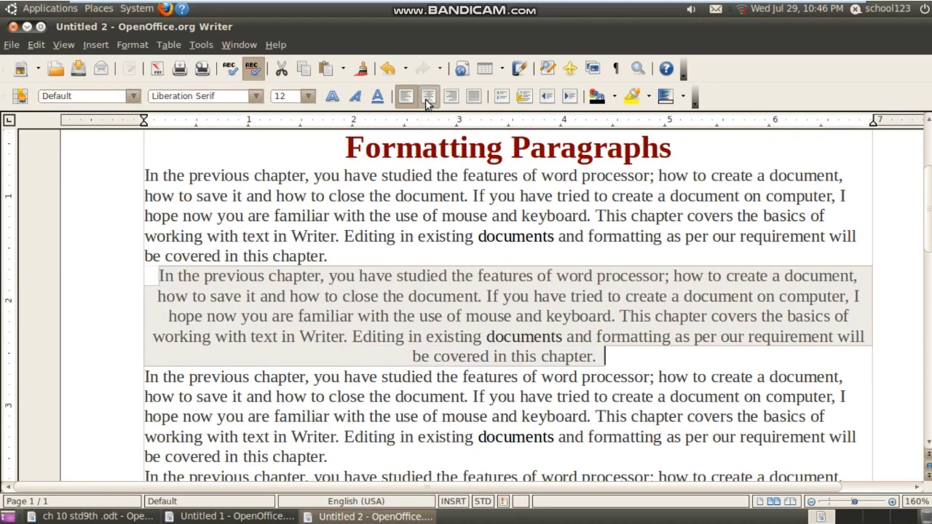
- Right-align the whole third body paragraph
left_click(555, 391)
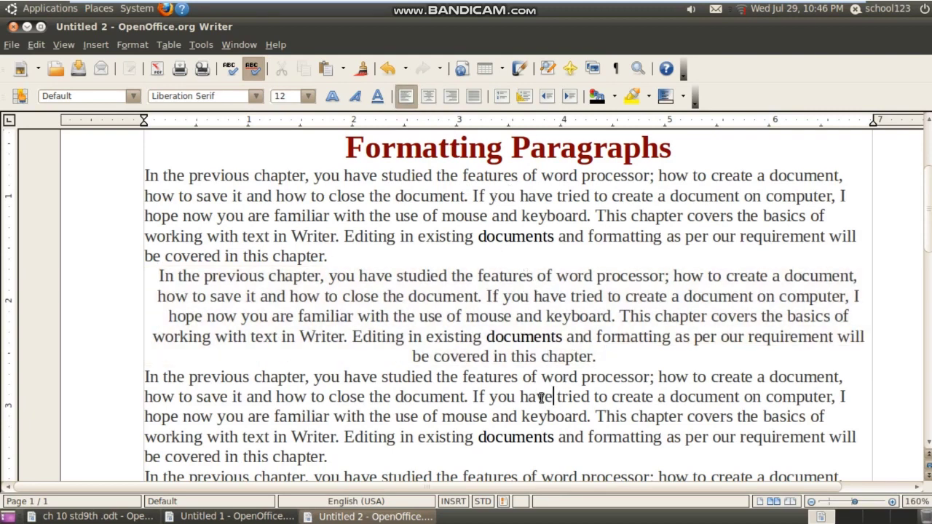
scroll(522, 360, "up", 1)
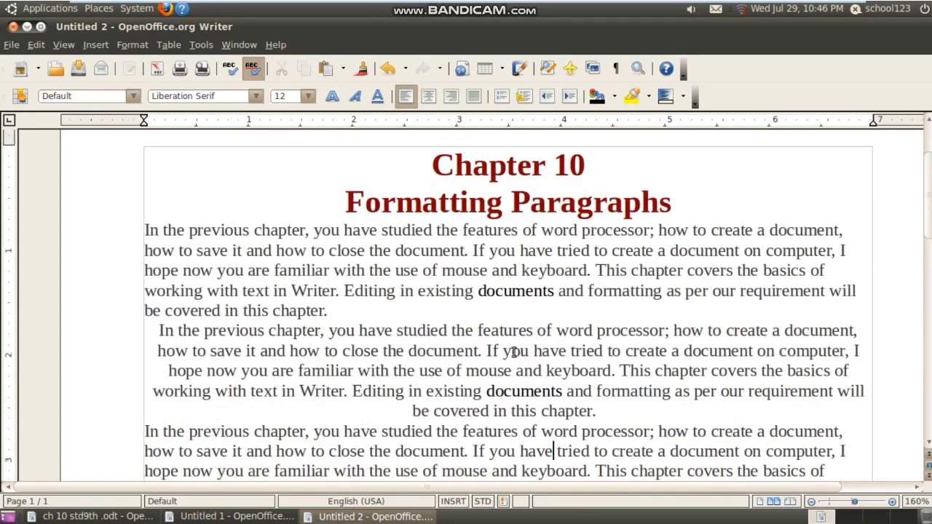
scroll(371, 372, "down", 2)
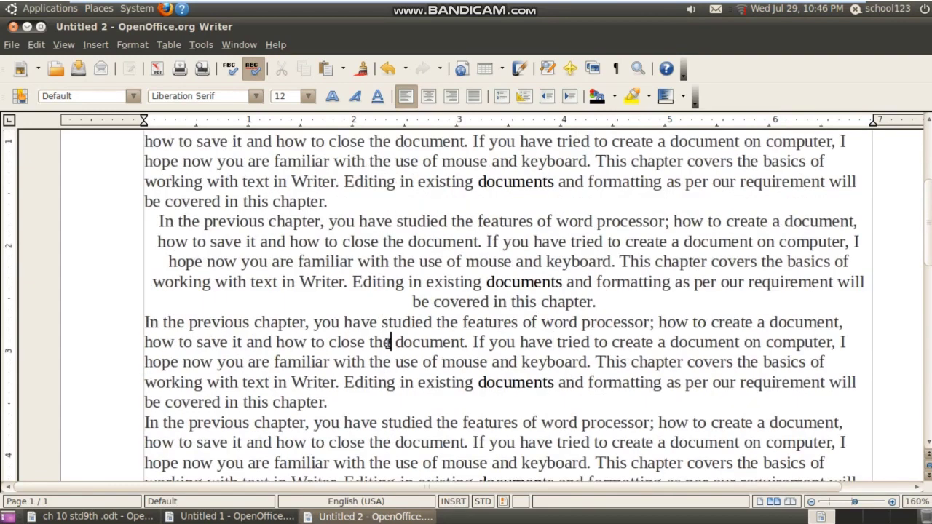
triple_click(387, 342)
left_click(387, 342)
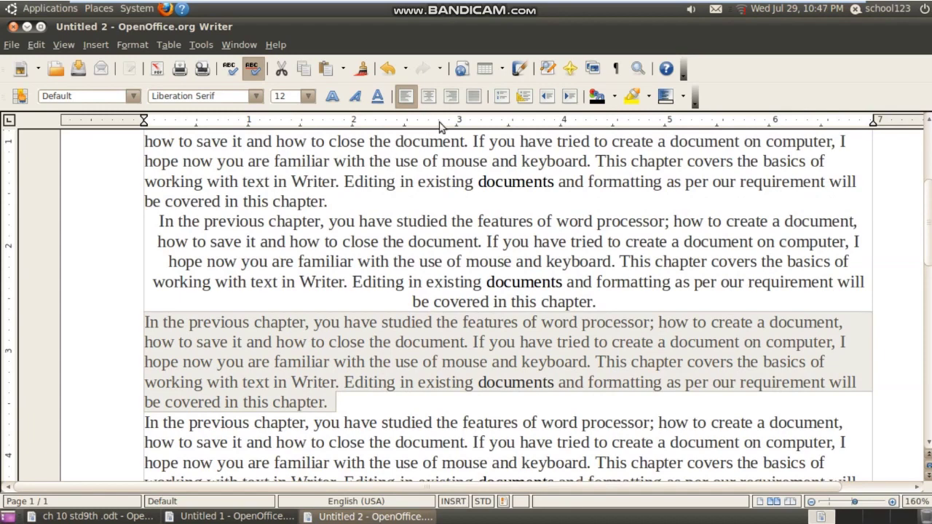
left_click(451, 101)
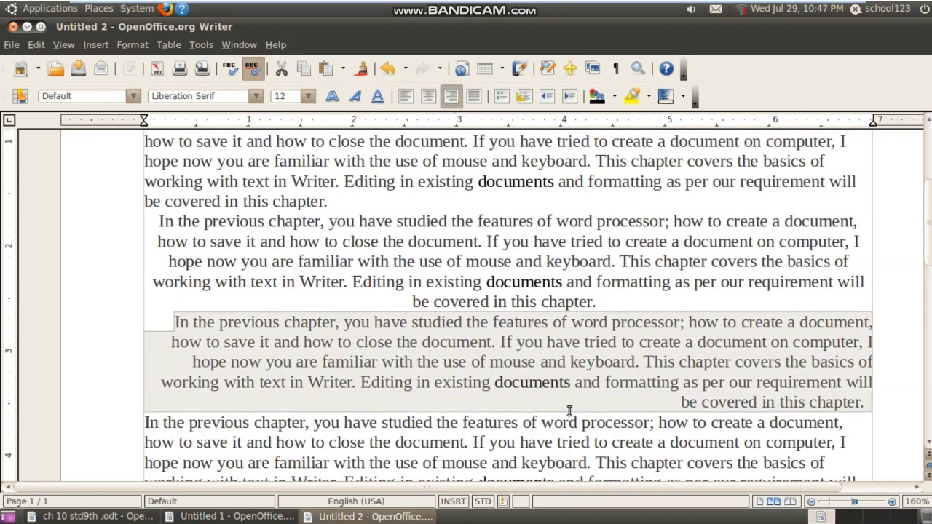
- Justify the whole fourth body paragraph
left_click(498, 456)
scroll(498, 455, "down", 1)
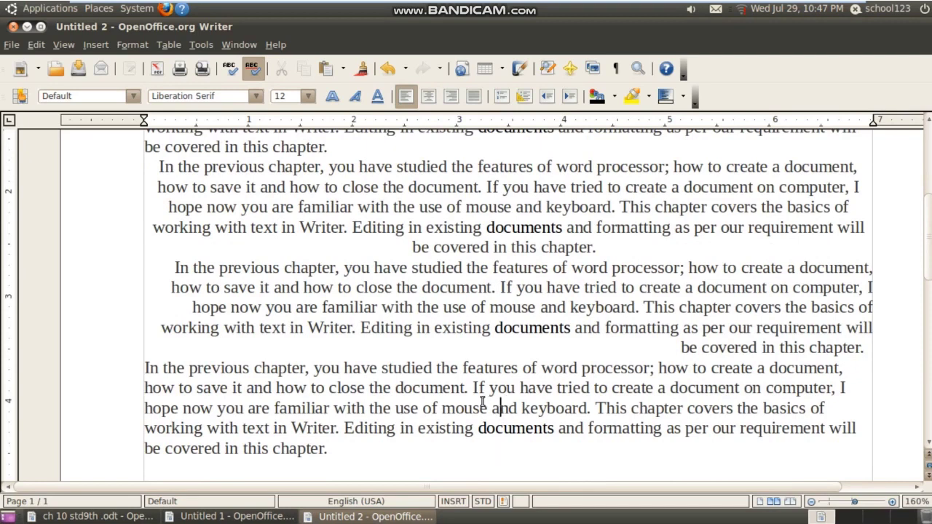
left_click(452, 391)
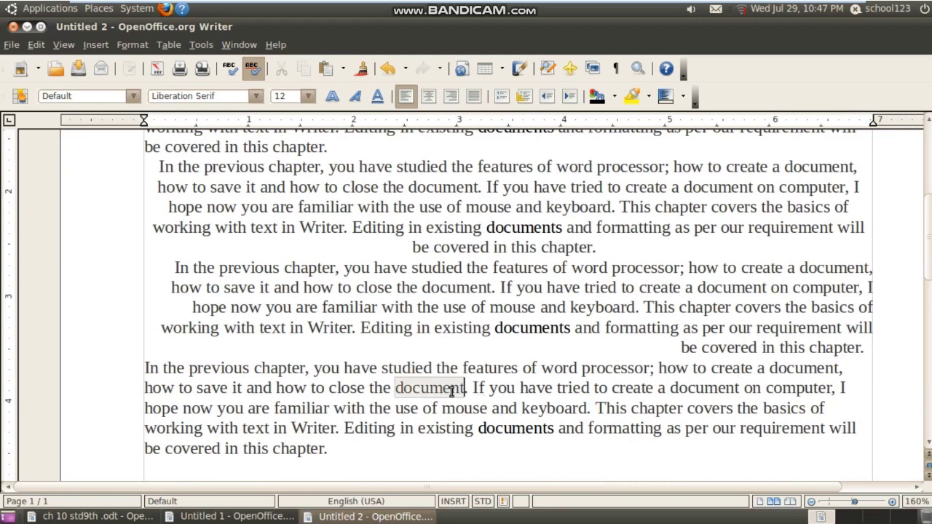
double_click(452, 392)
left_click(452, 392)
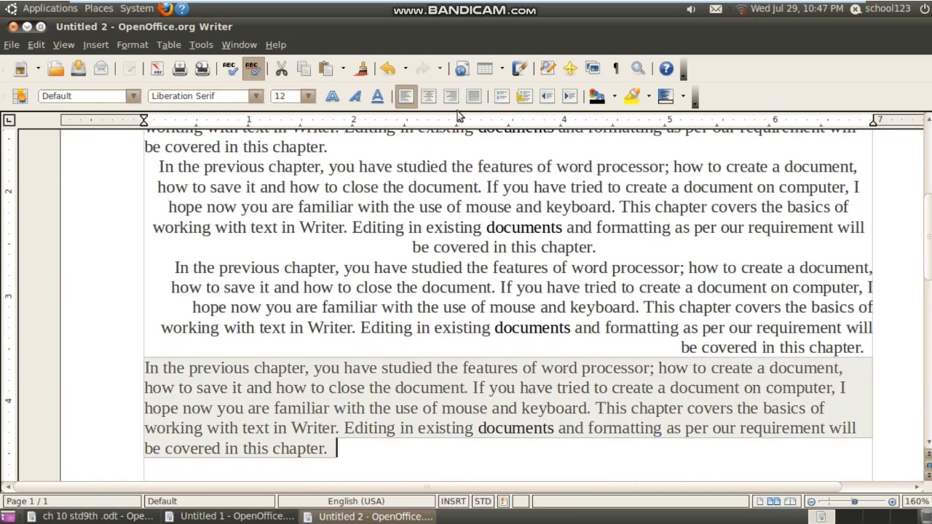
left_click(473, 96)
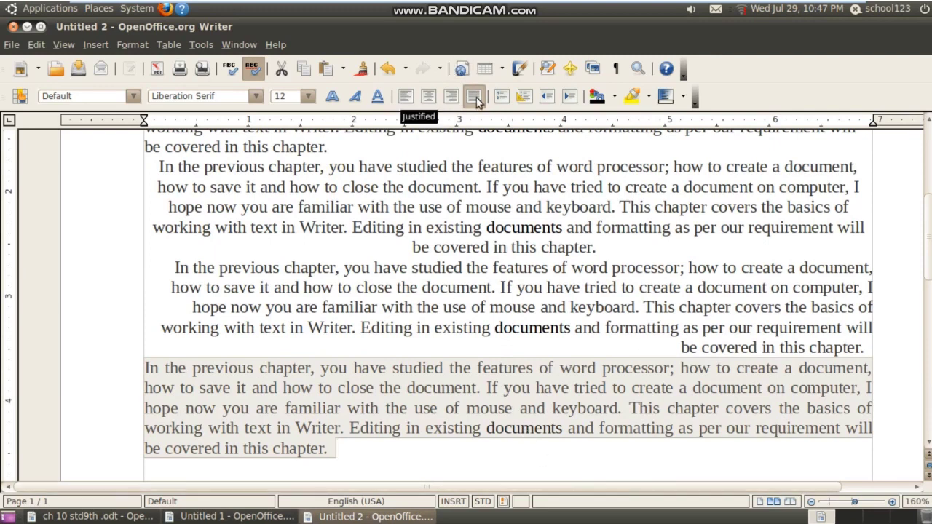
left_click(727, 460)
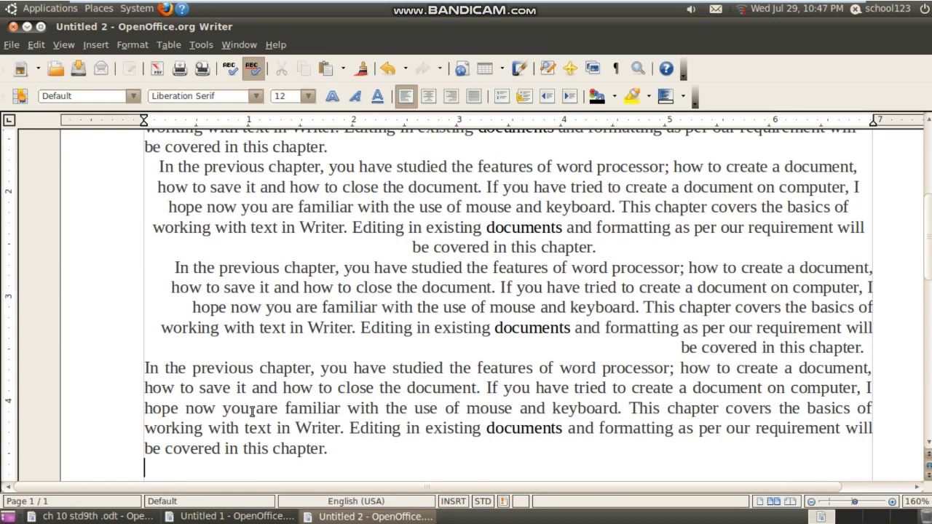
- Select all four body paragraphs and set their spacing above paragraph to 0.12" in the paragraph settings
scroll(253, 411, "up", 3)
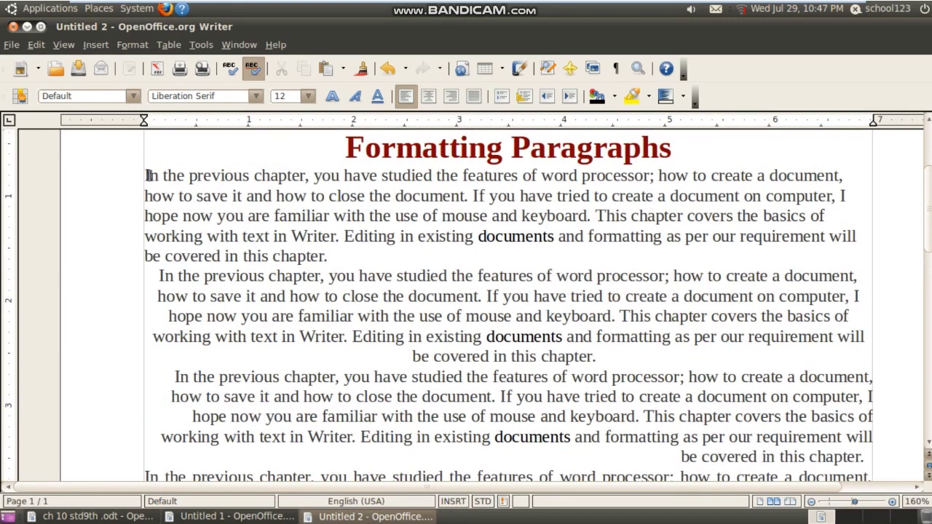
left_click_drag(147, 176, 530, 347)
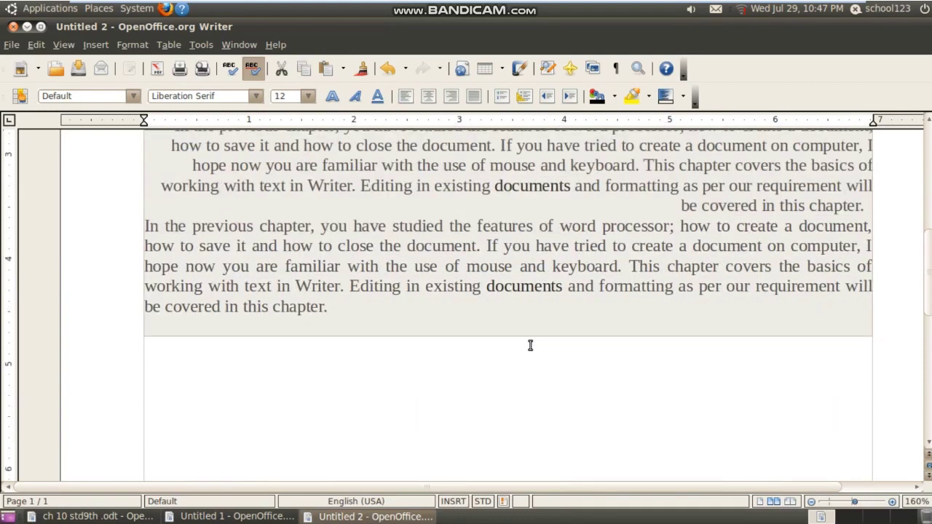
scroll(455, 298, "up", 6)
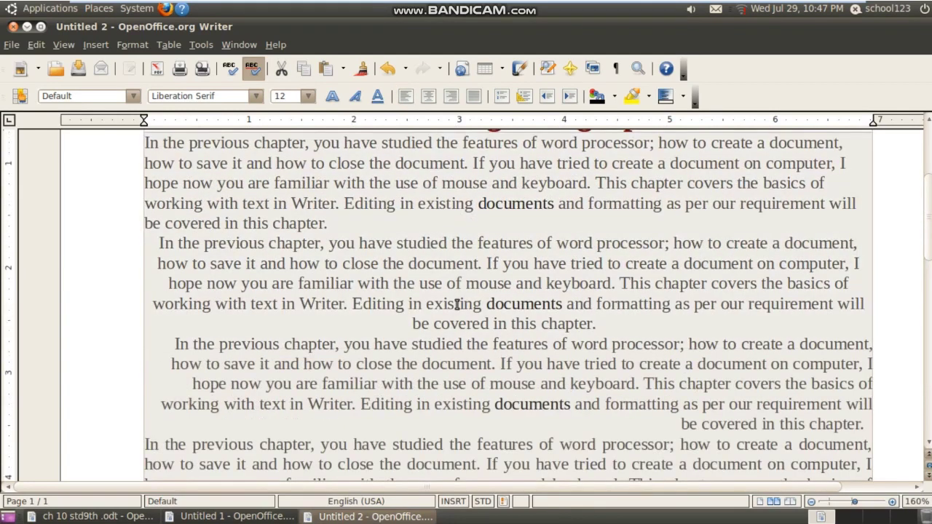
right_click(460, 283)
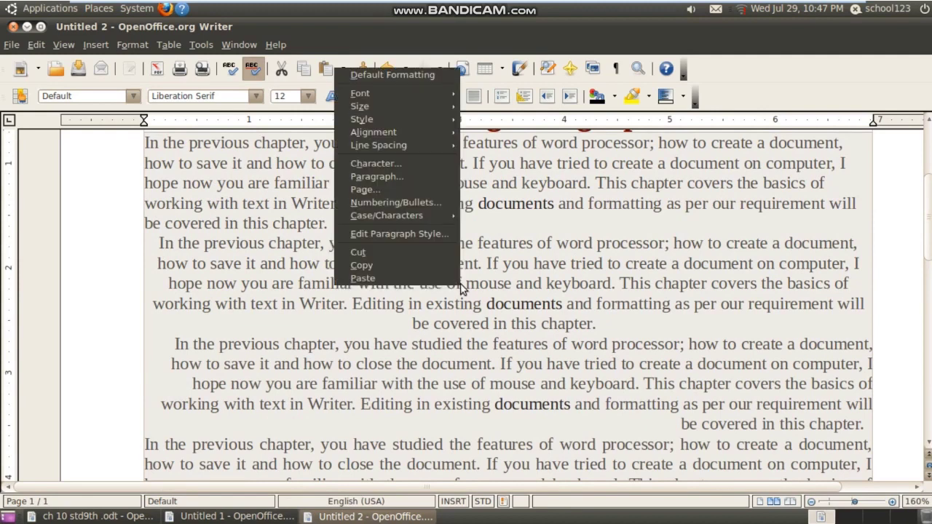
left_click(399, 178)
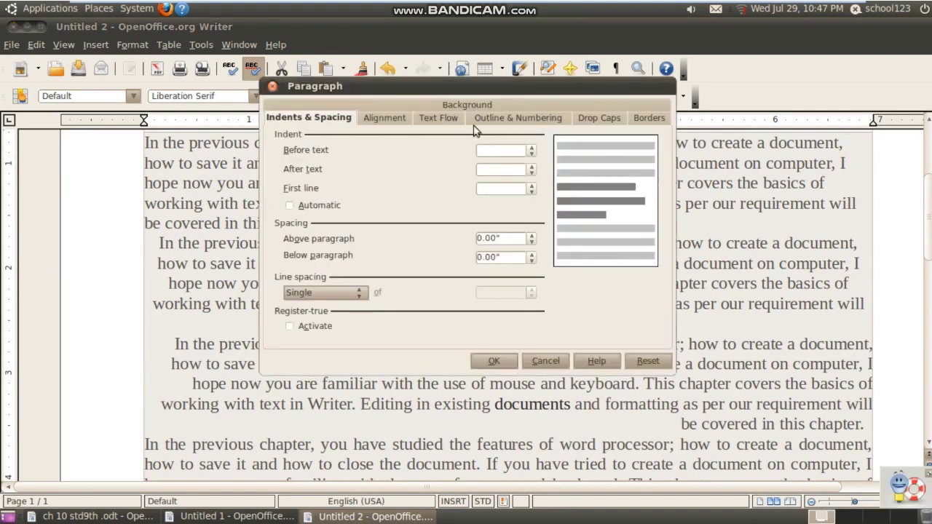
left_click_drag(470, 86, 505, 150)
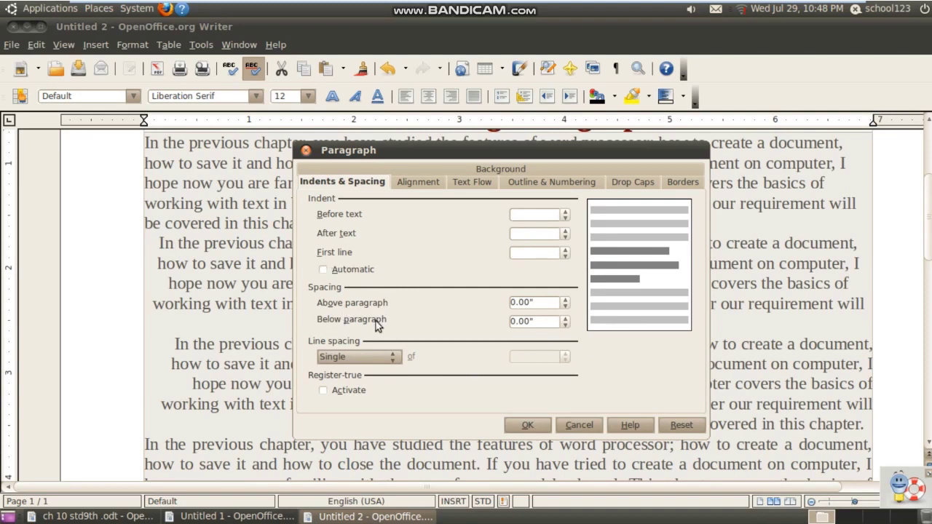
left_click(565, 299)
left_click(566, 299)
left_click(567, 299)
- Set the spacing below paragraph to 0.12" for the four body paragraphs and apply the settings
left_click(567, 324)
left_click(565, 318)
left_click(565, 318)
left_click(566, 319)
left_click(565, 318)
left_click(565, 318)
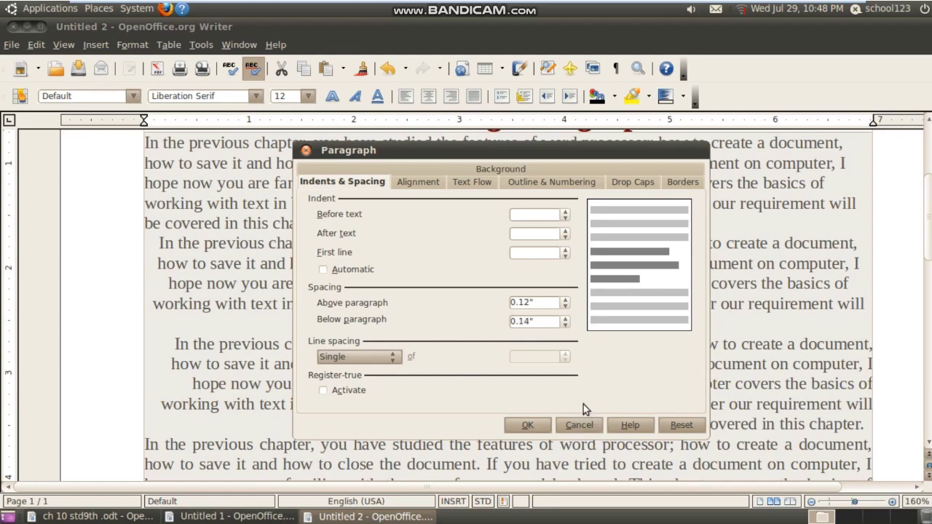
left_click(527, 425)
scroll(533, 409, "up", 3)
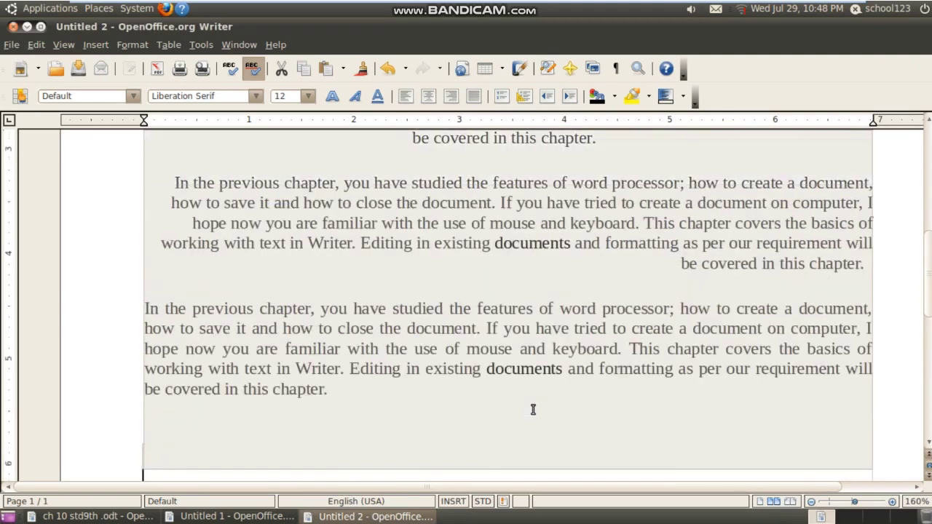
scroll(533, 409, "up", 1)
left_click(532, 409)
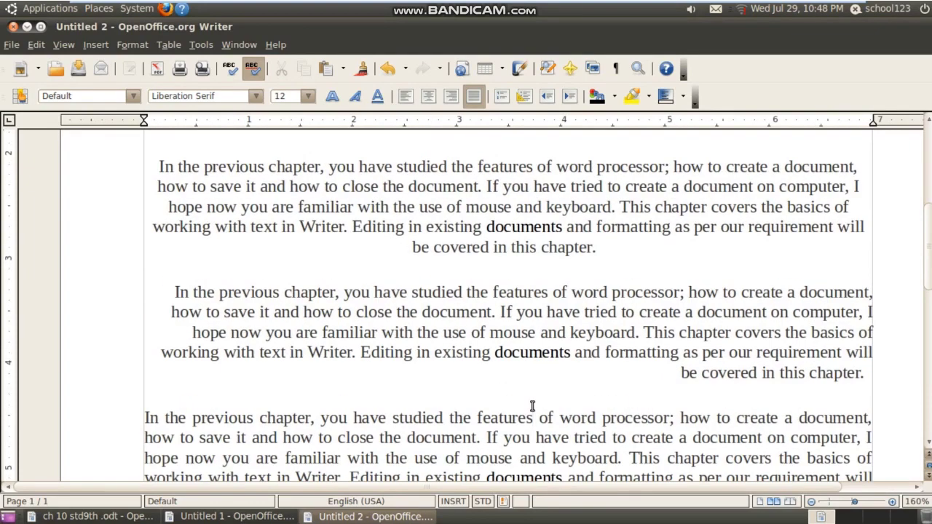
- Increase the indent of the whole first body paragraph by one level
scroll(532, 405, "up", 4)
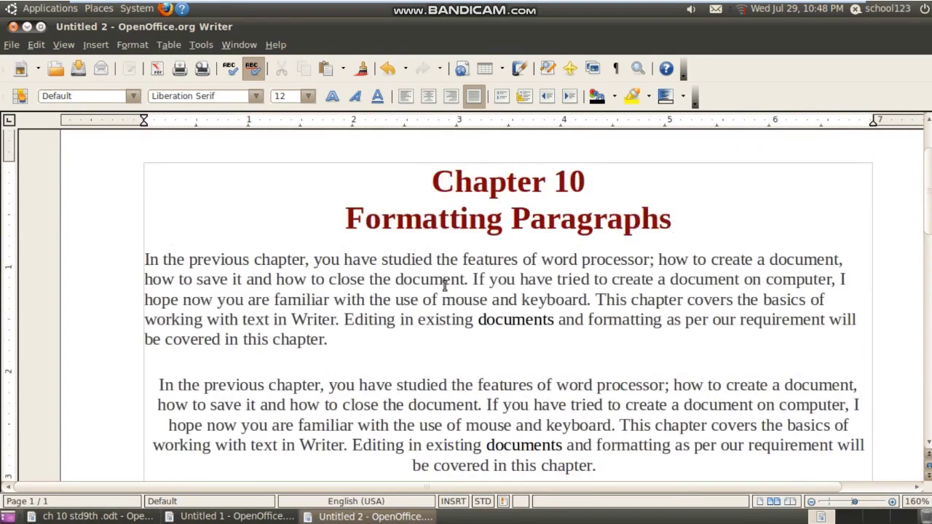
triple_click(428, 278)
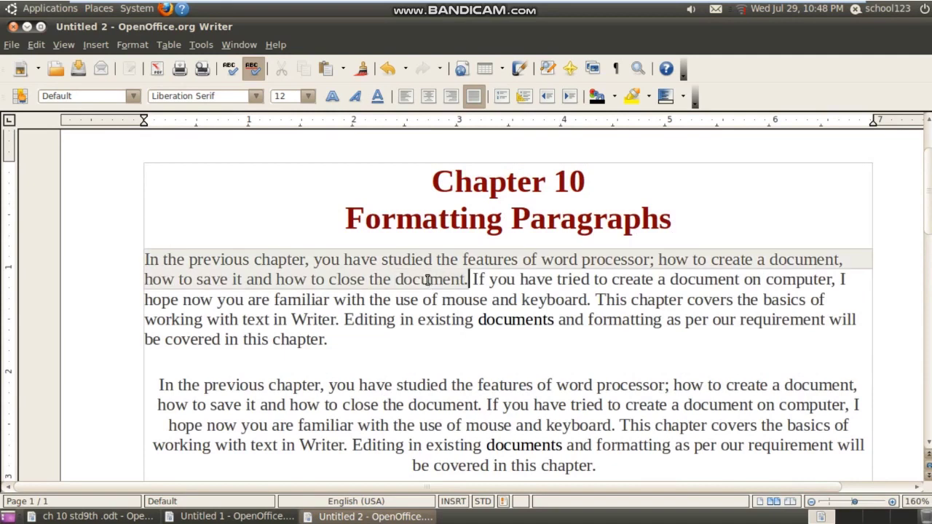
left_click(428, 279)
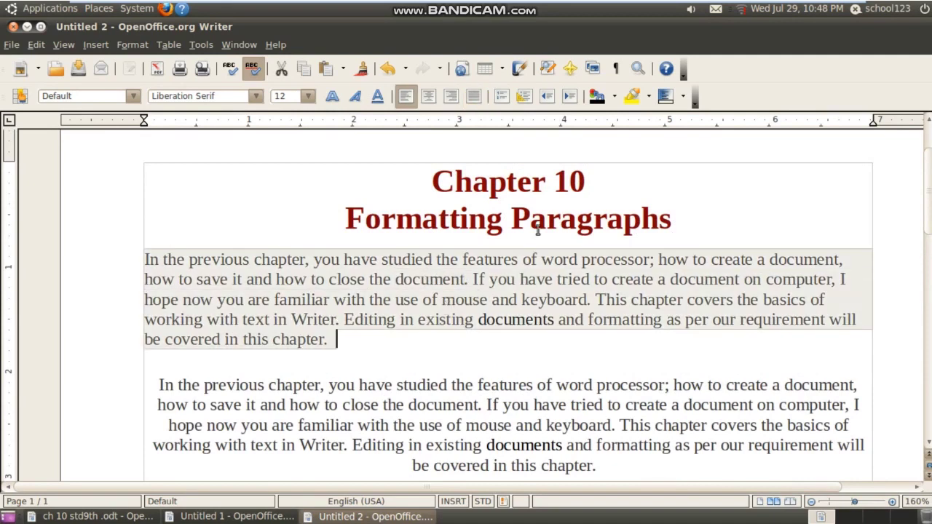
left_click(568, 97)
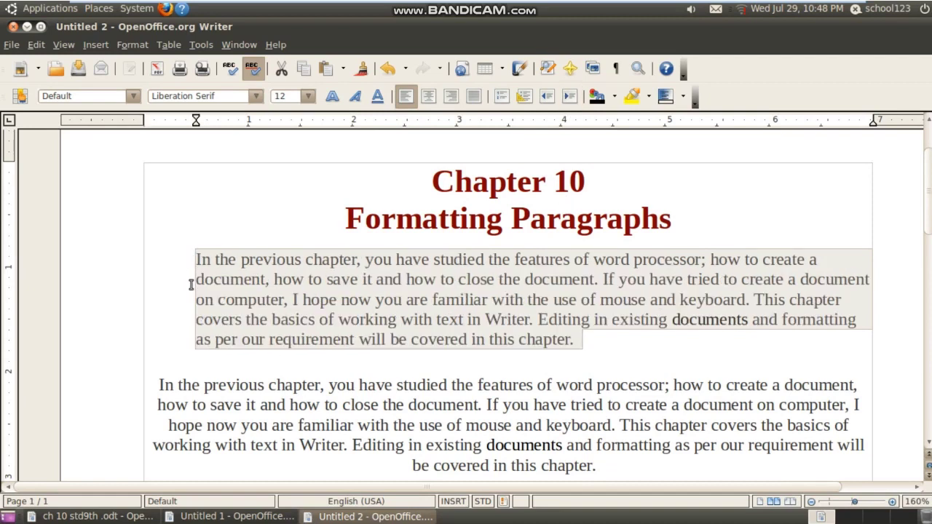
left_click(242, 404)
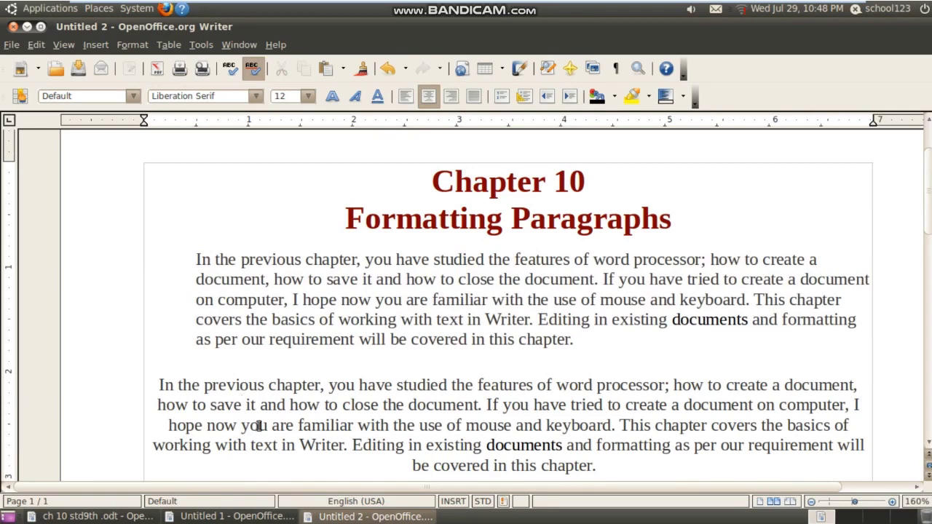
- Give the last body paragraph, kept justified, a first-line indent of 0.06"
scroll(263, 424, "down", 5)
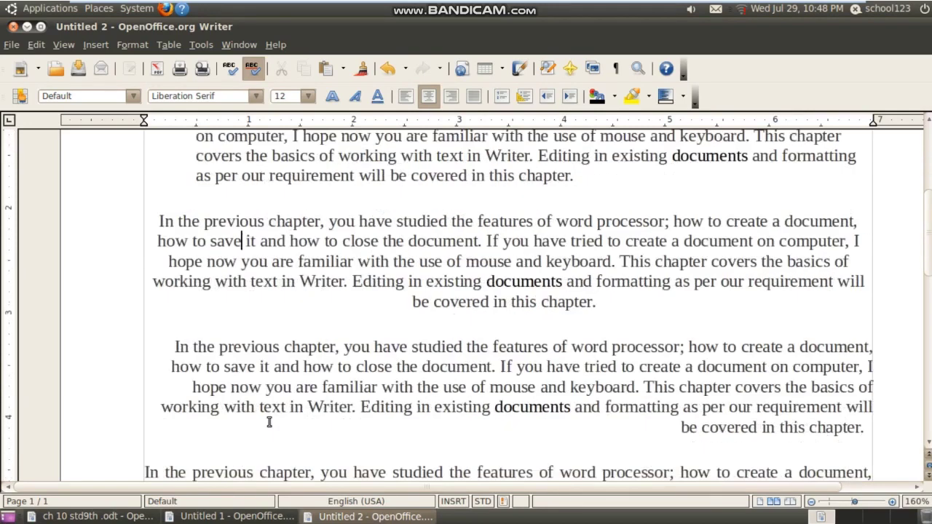
triple_click(315, 348)
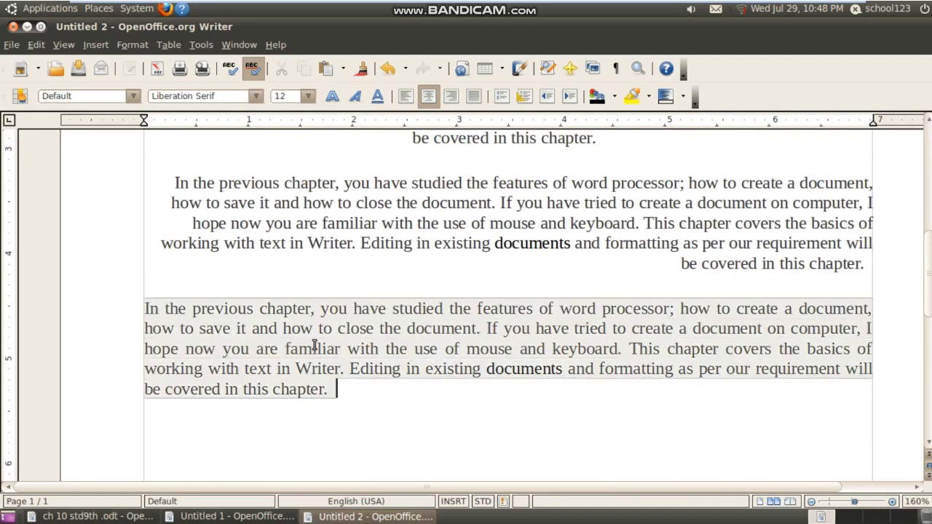
key("ctrl+j")
right_click(314, 341)
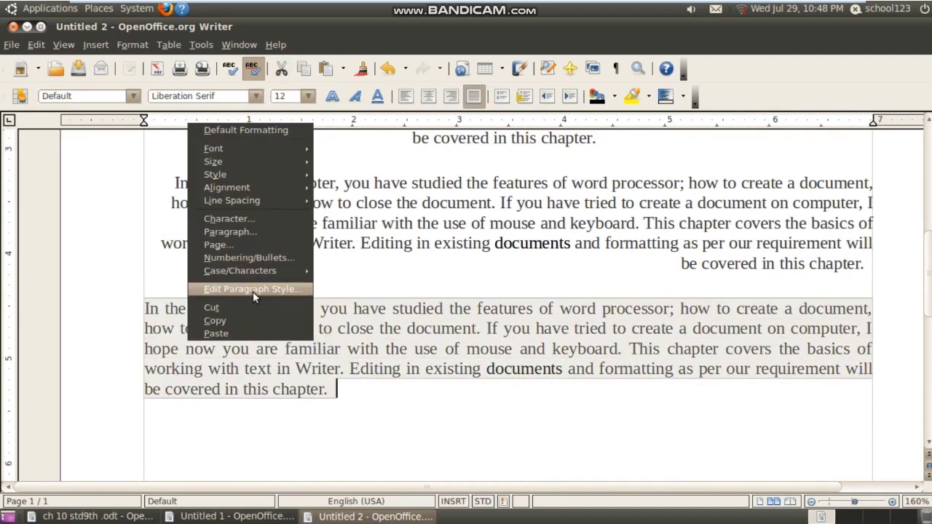
mouse_move(244, 208)
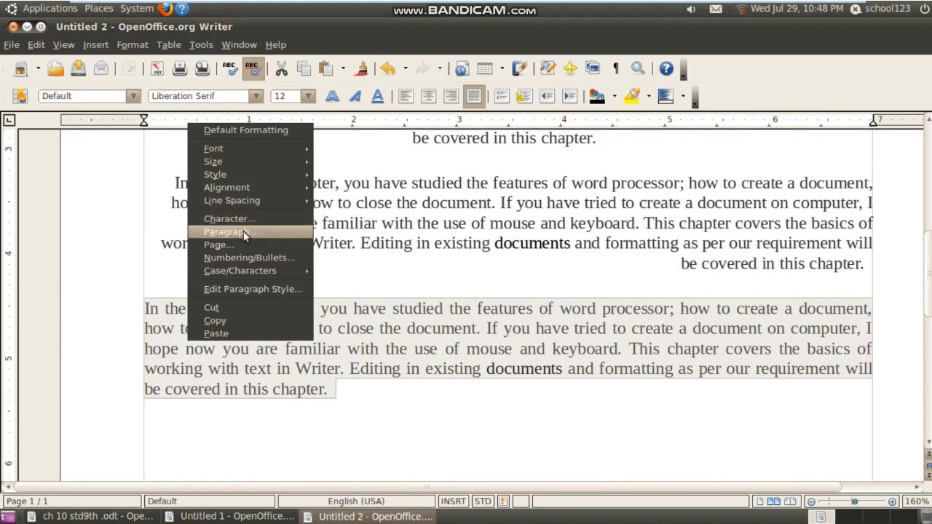
left_click(241, 231)
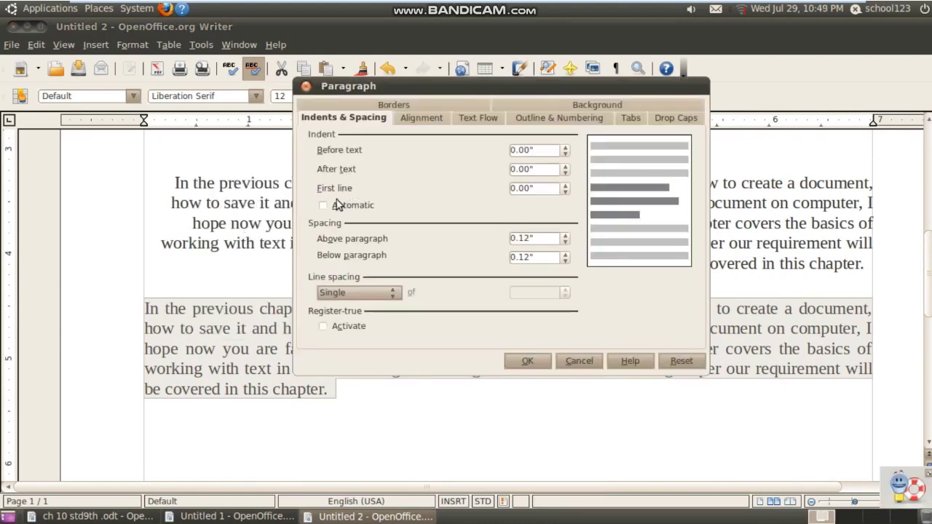
left_click(565, 186)
left_click(565, 186)
left_click(565, 186)
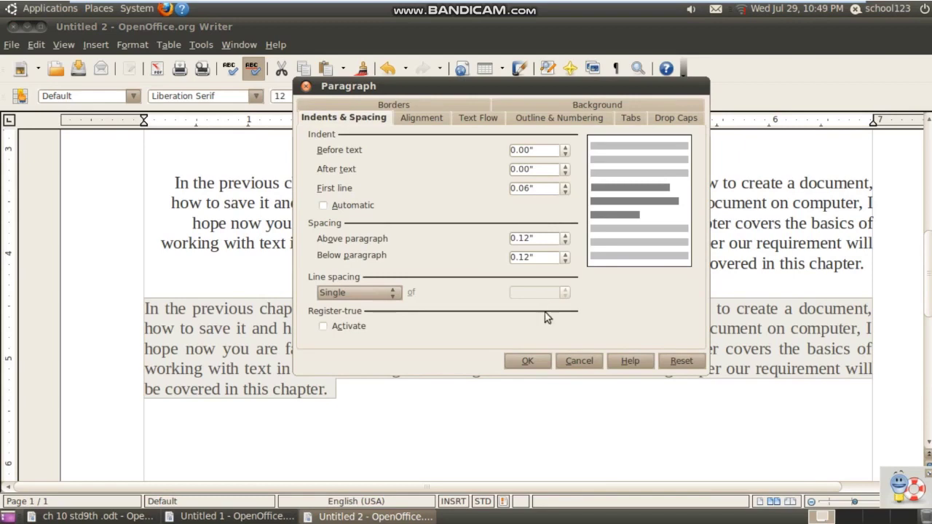
left_click(527, 362)
- Increase the first-line indent of the last body paragraph further in its paragraph settings and apply it
right_click(463, 348)
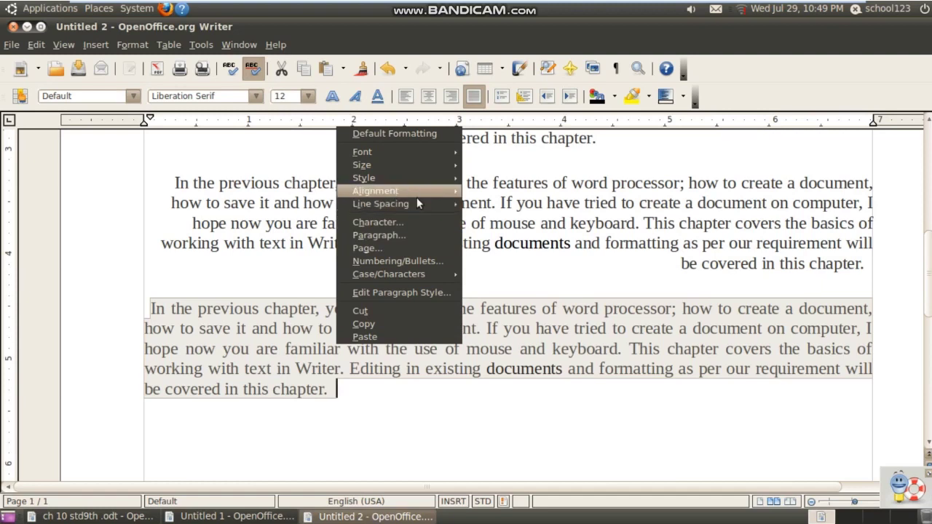
left_click(404, 233)
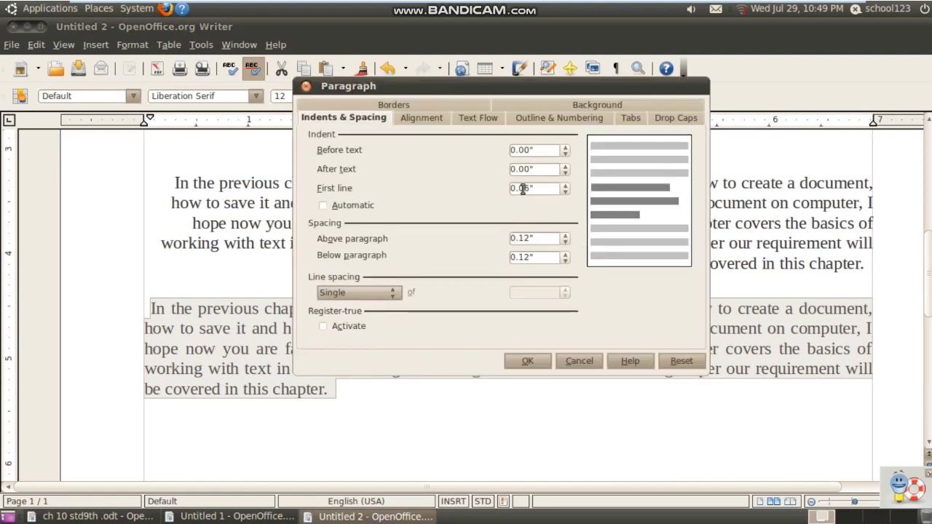
left_click(566, 191)
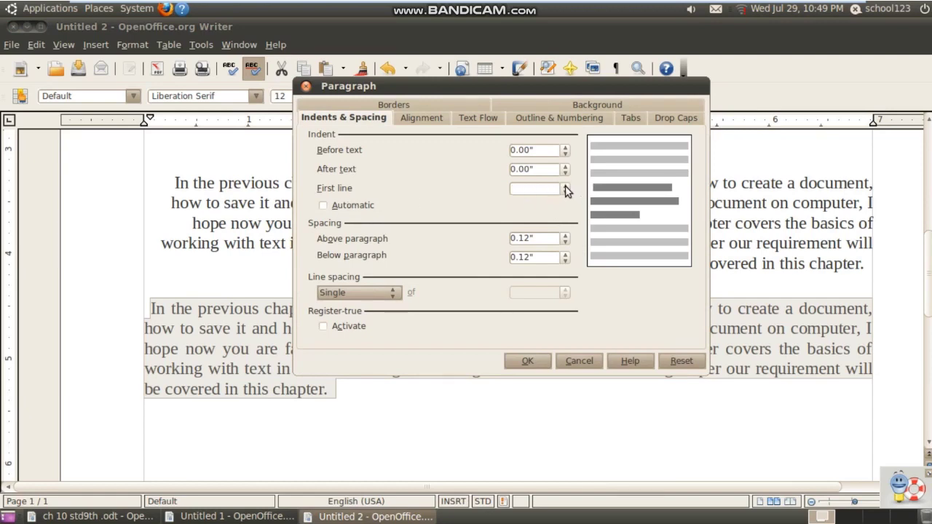
left_click(523, 362)
left_click(421, 415)
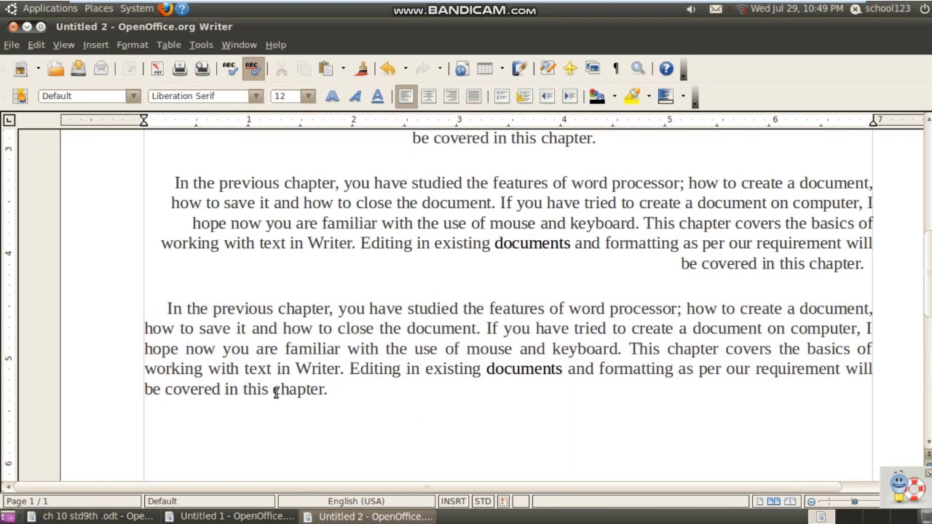
- Set the line spacing of the last, justified body paragraph to 1.5 lines and apply it
double_click(360, 330)
triple_click(359, 329)
right_click(360, 331)
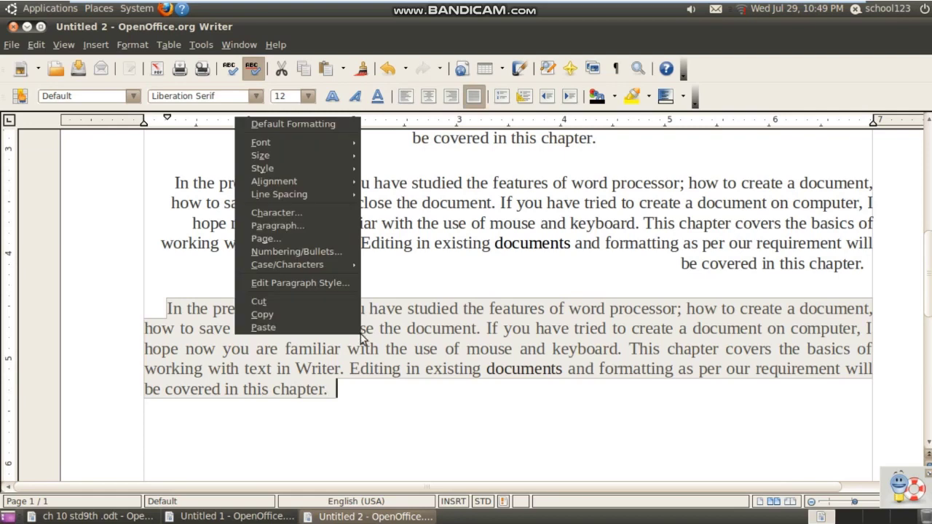
mouse_move(304, 183)
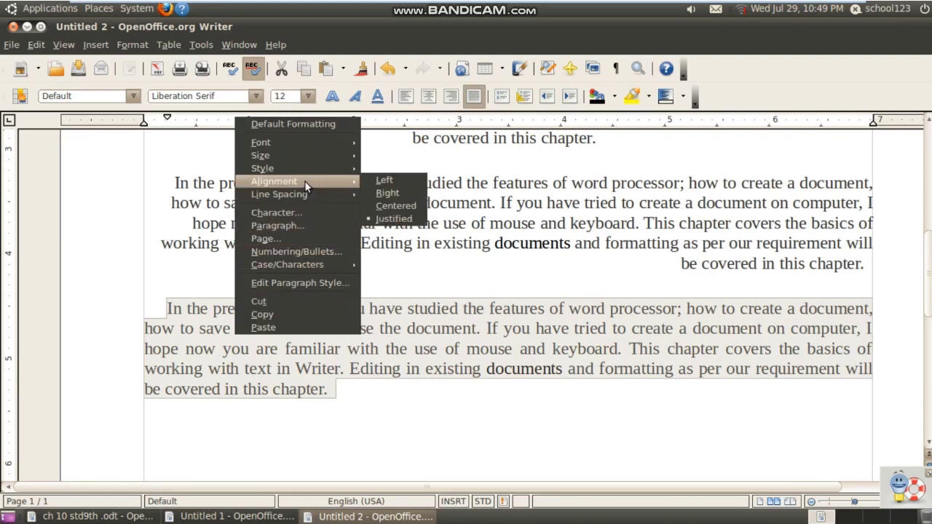
left_click(298, 225)
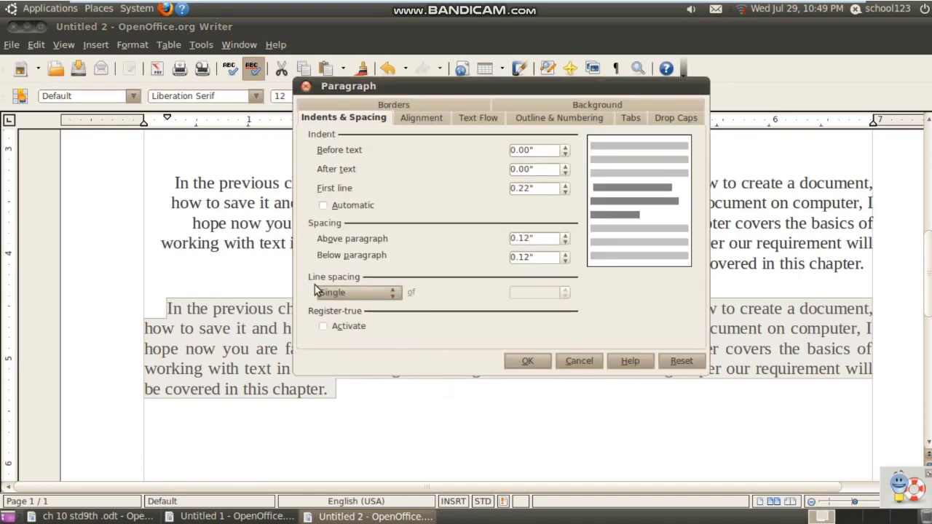
left_click(392, 292)
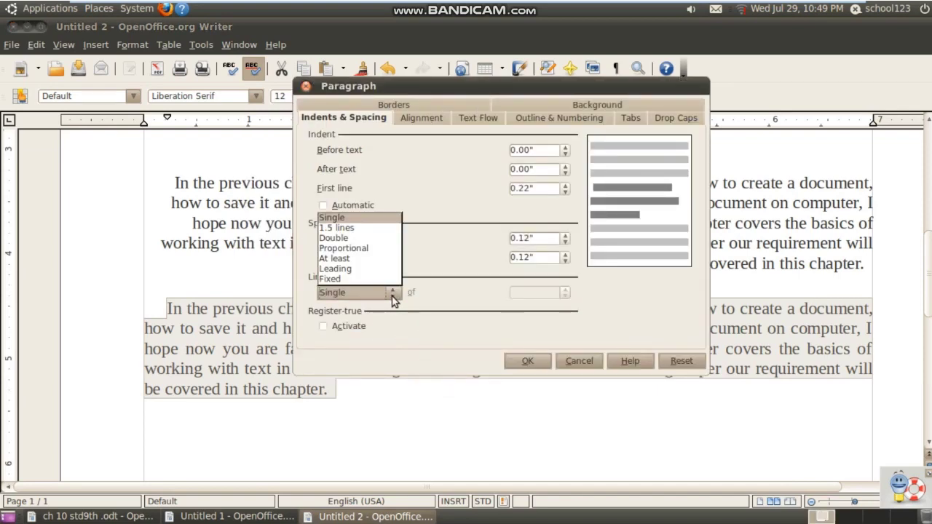
left_click(342, 227)
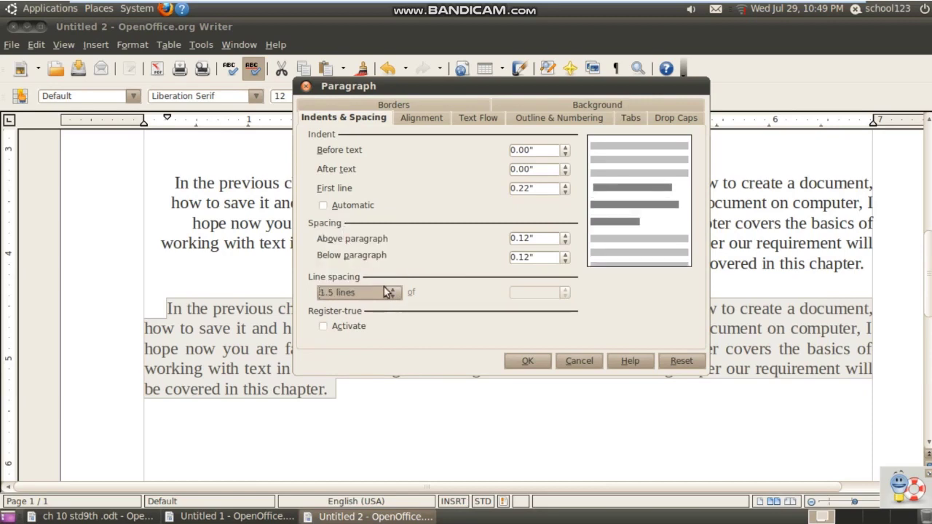
left_click(529, 364)
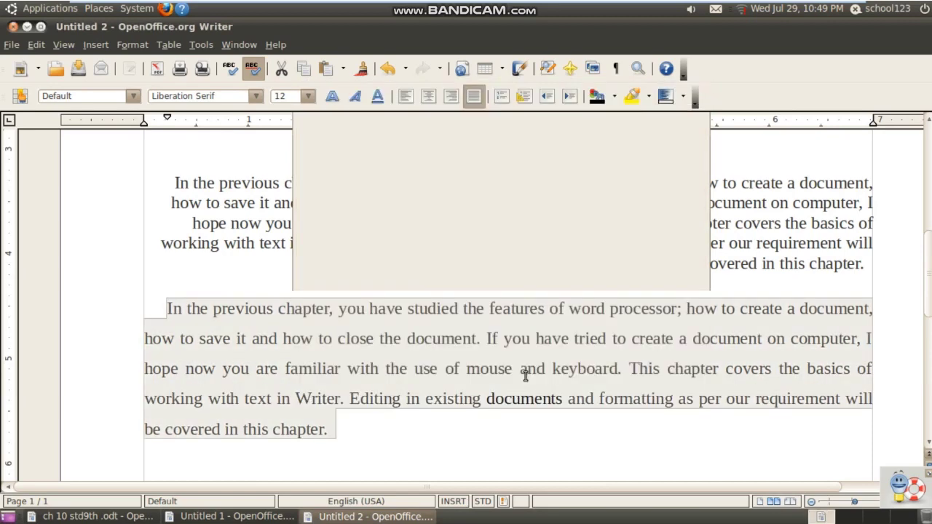
left_click(512, 441)
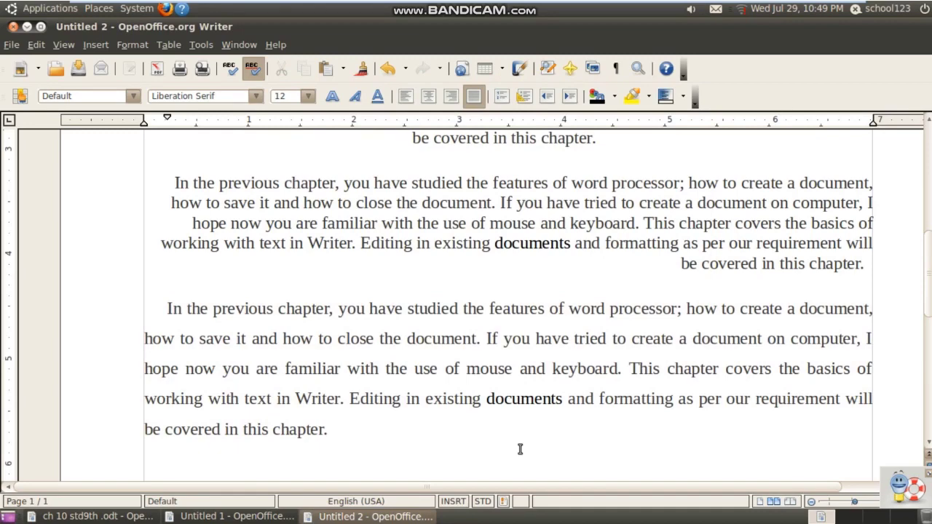
- Examine the paragraph settings of the right-aligned paragraph: alignment, text flow, outline and numbering, tabs and drop caps
scroll(520, 449, "up", 1)
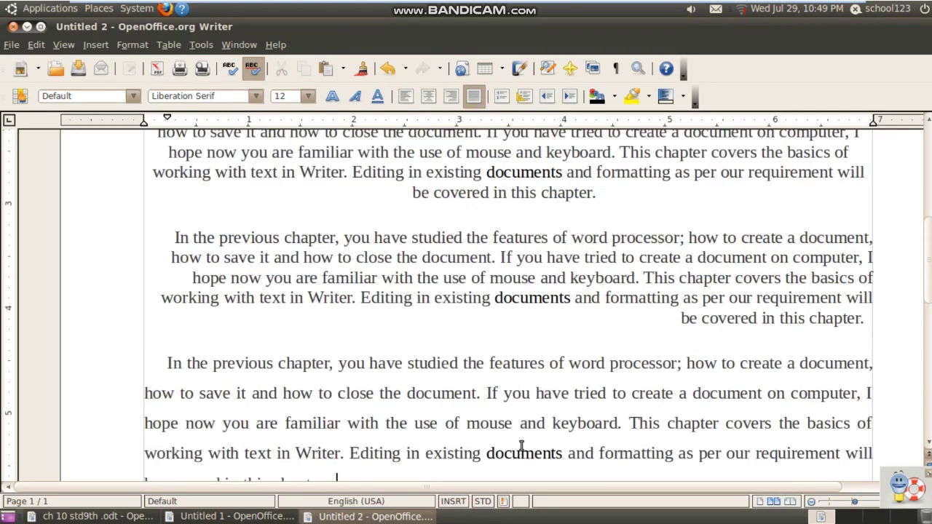
triple_click(525, 256)
left_click(526, 256)
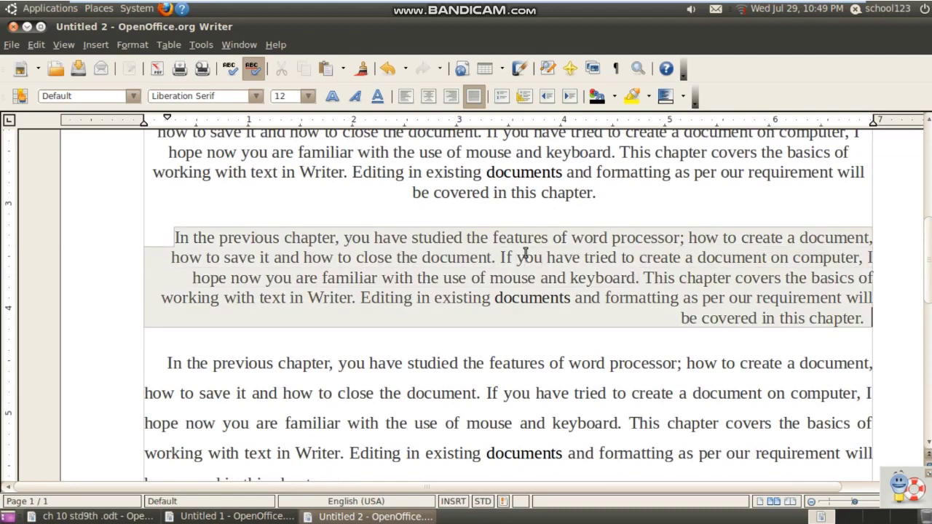
right_click(528, 256)
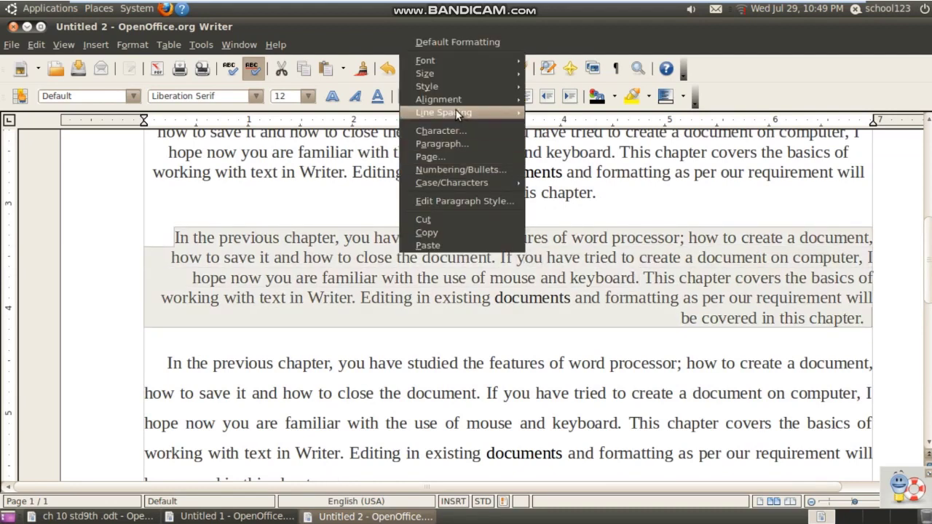
left_click(462, 142)
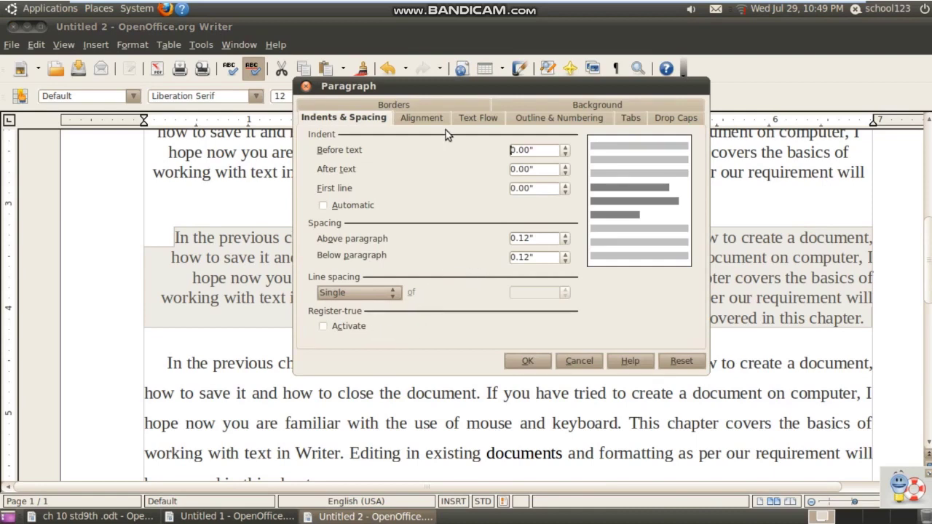
left_click(422, 120)
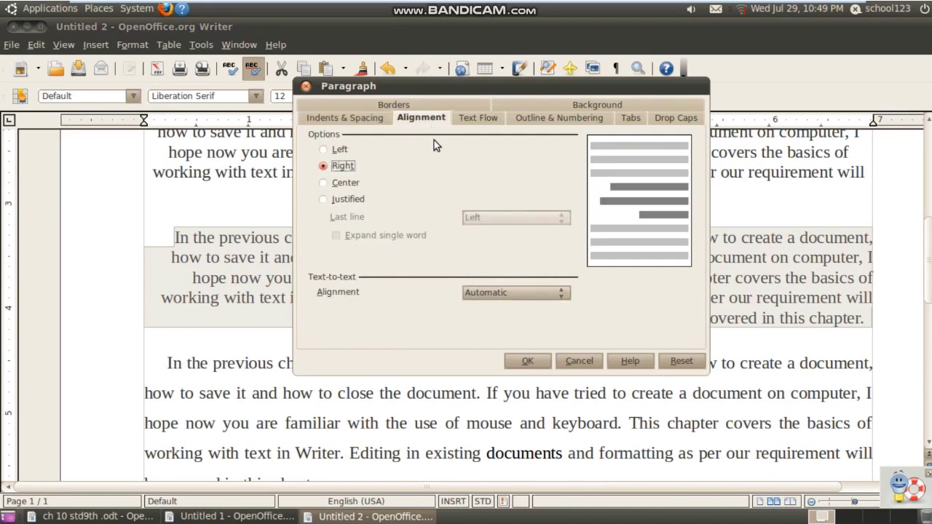
left_click(477, 118)
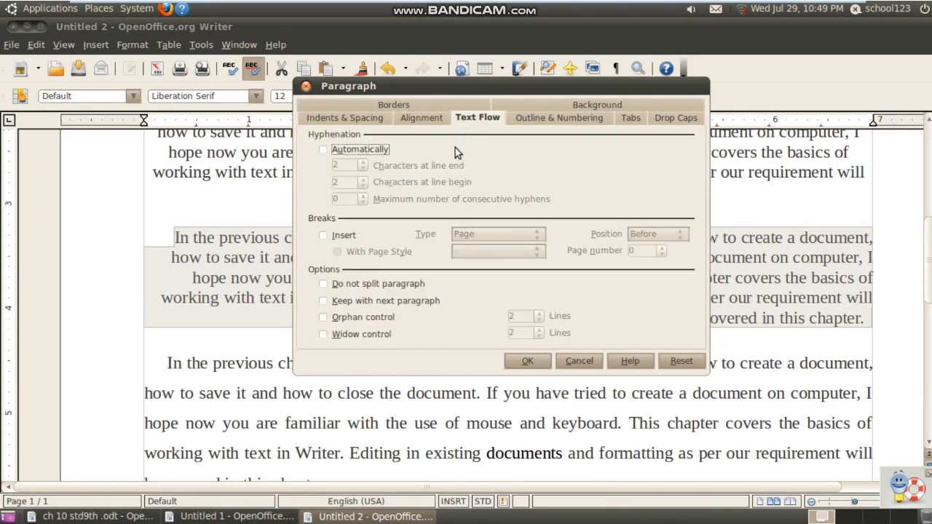
left_click(537, 121)
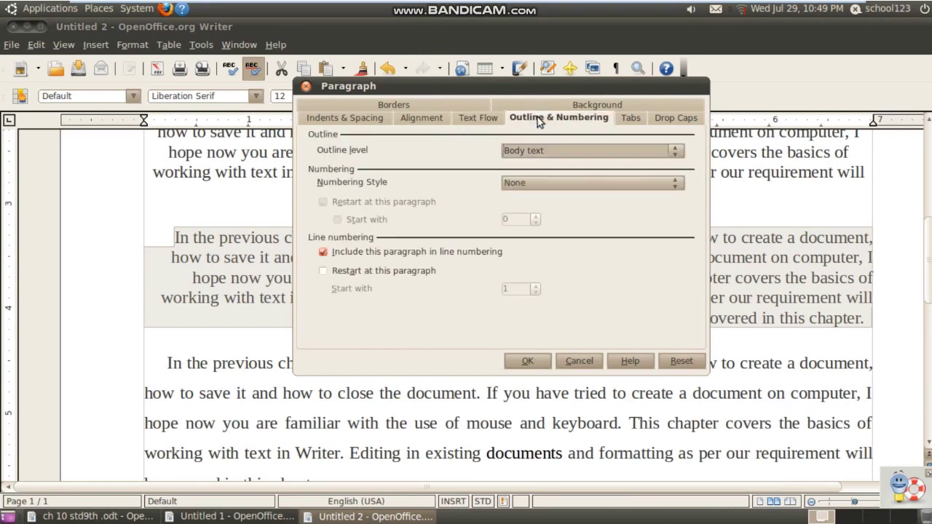
left_click(629, 120)
left_click(662, 119)
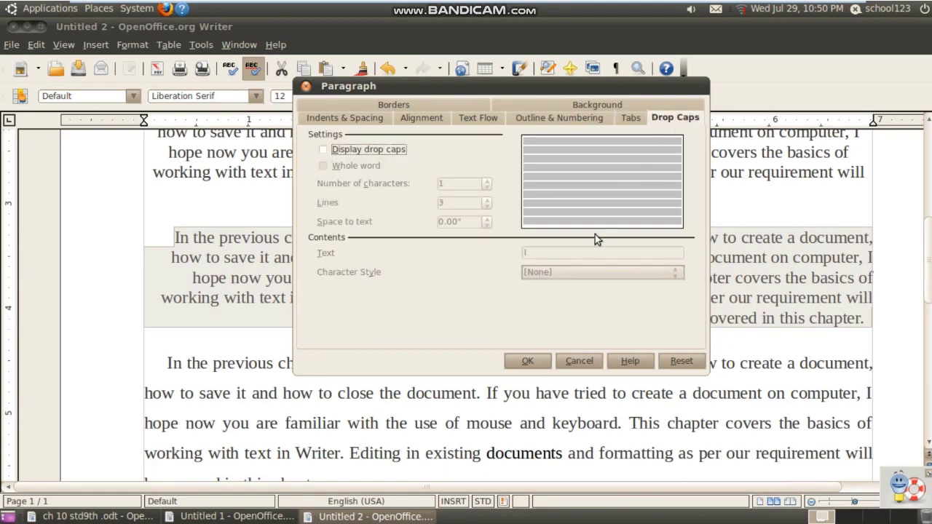
- Give the right-aligned body paragraph a bright cyan background color and apply it
left_click(582, 105)
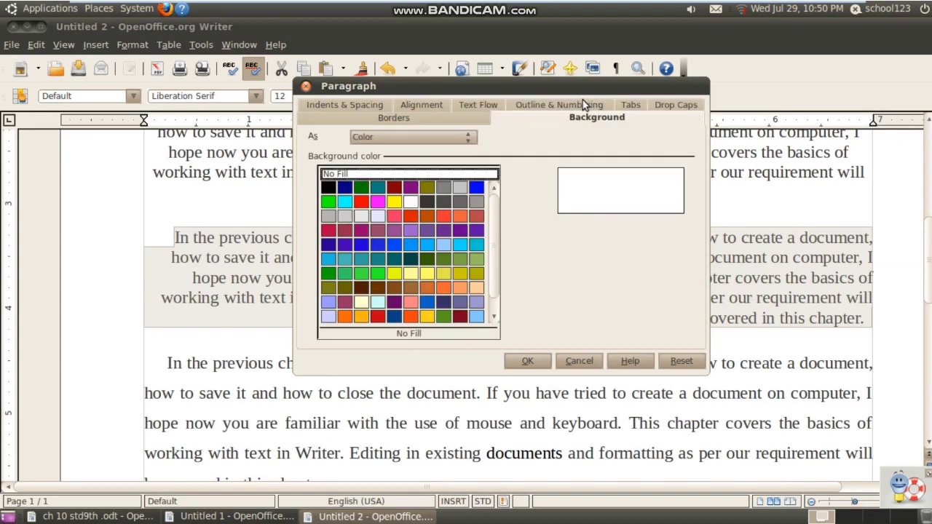
left_click(344, 202)
left_click(524, 362)
left_click(491, 397)
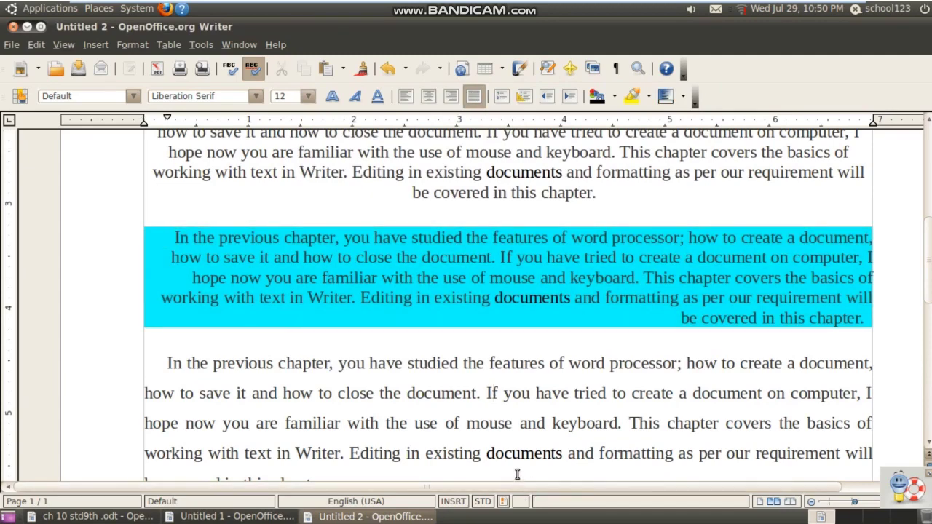
- Display drop caps in the first body paragraph, with 1 character spanning 3 lines, and apply it
scroll(519, 470, "down", 1)
scroll(512, 454, "up", 6)
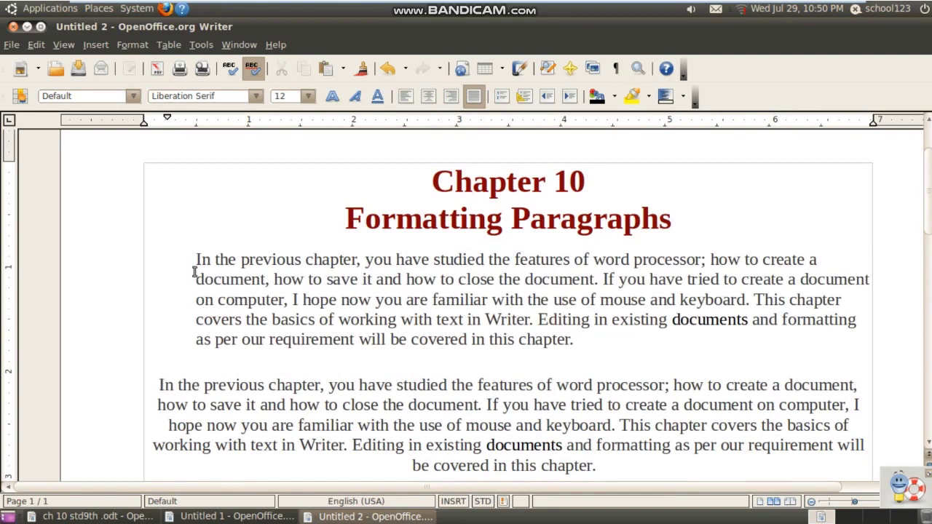
left_click_drag(196, 260, 675, 319)
left_click(349, 319)
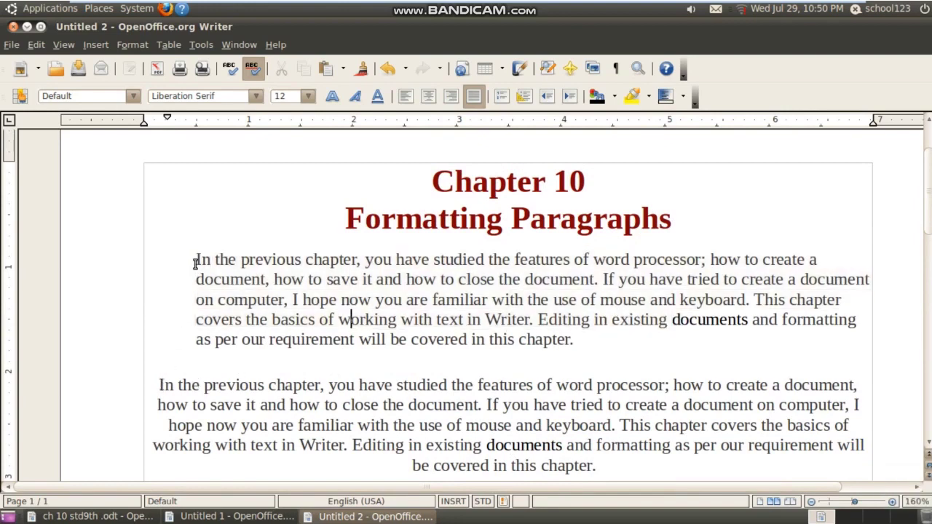
left_click_drag(195, 263, 205, 262)
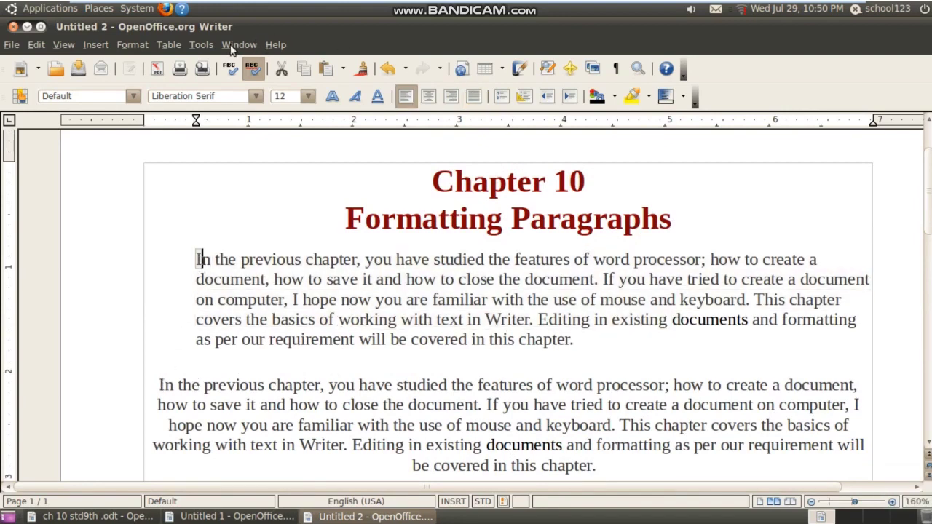
right_click(201, 266)
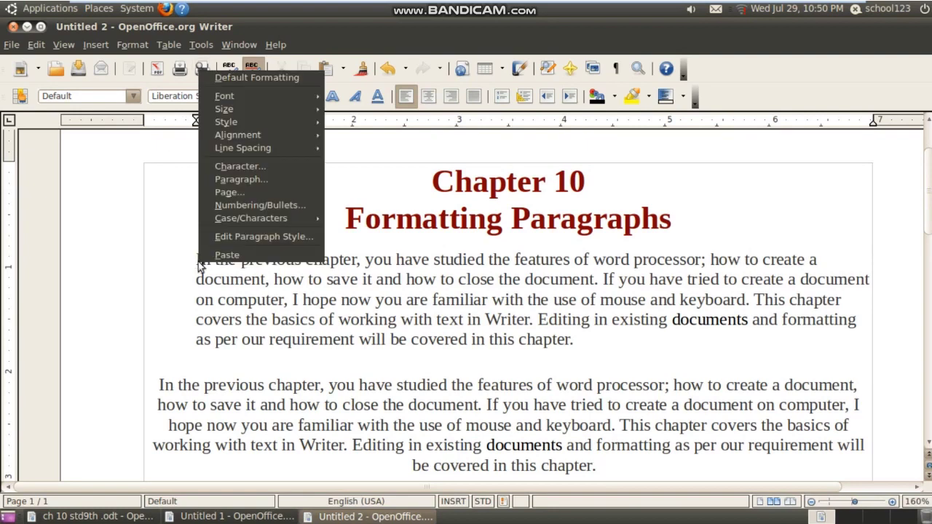
left_click(231, 178)
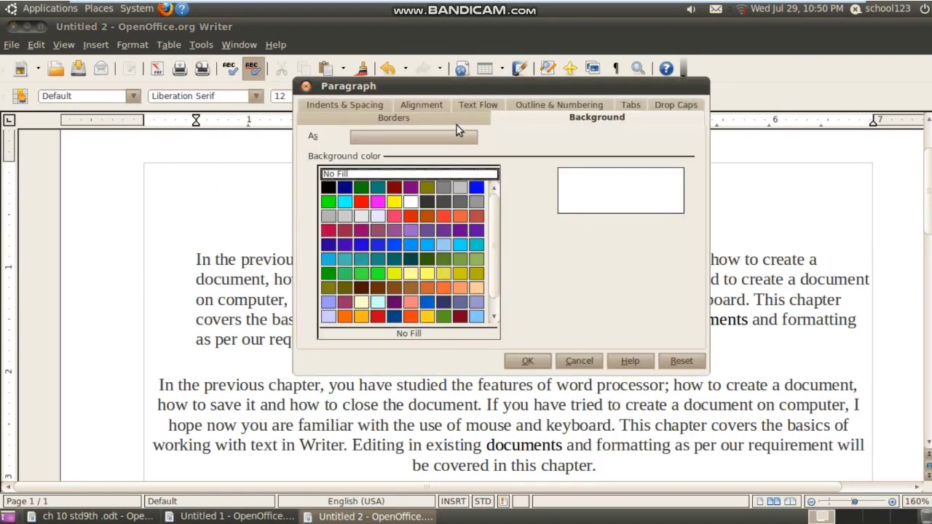
left_click(631, 105)
left_click(674, 118)
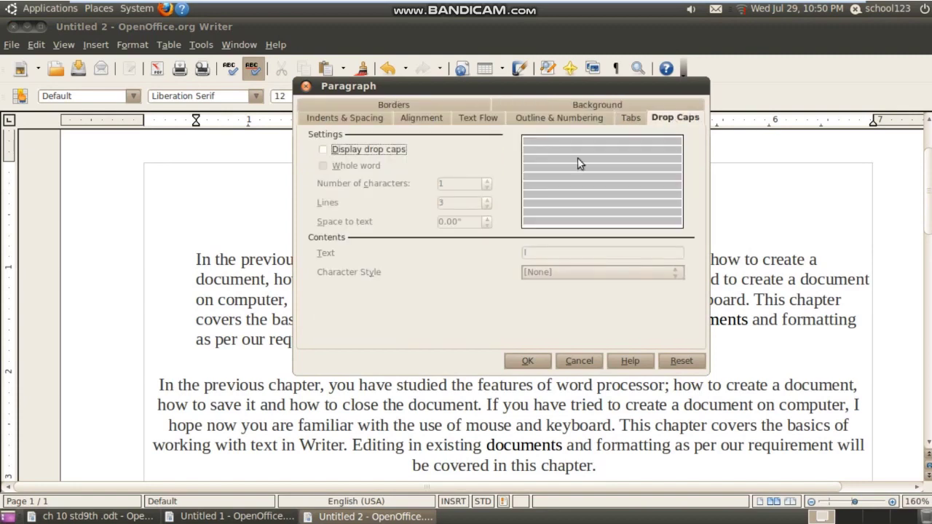
left_click(350, 150)
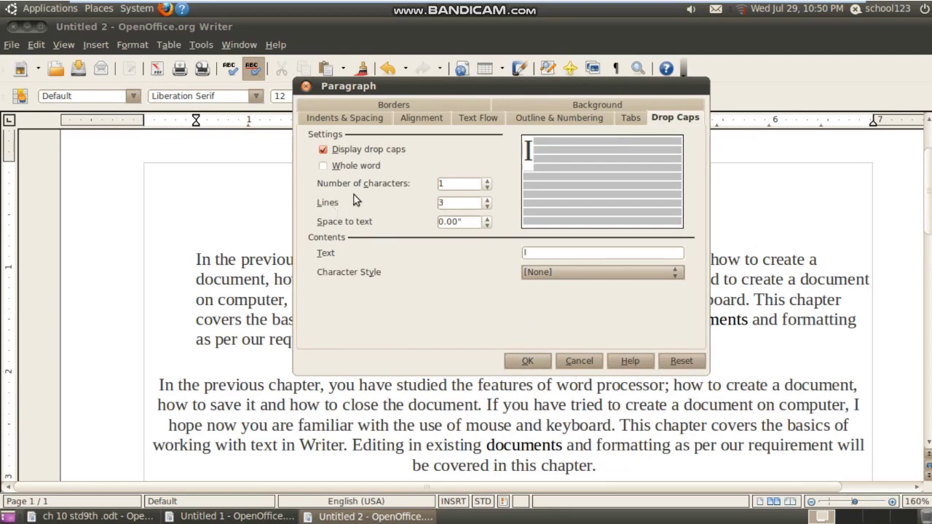
left_click(527, 361)
left_click(370, 339)
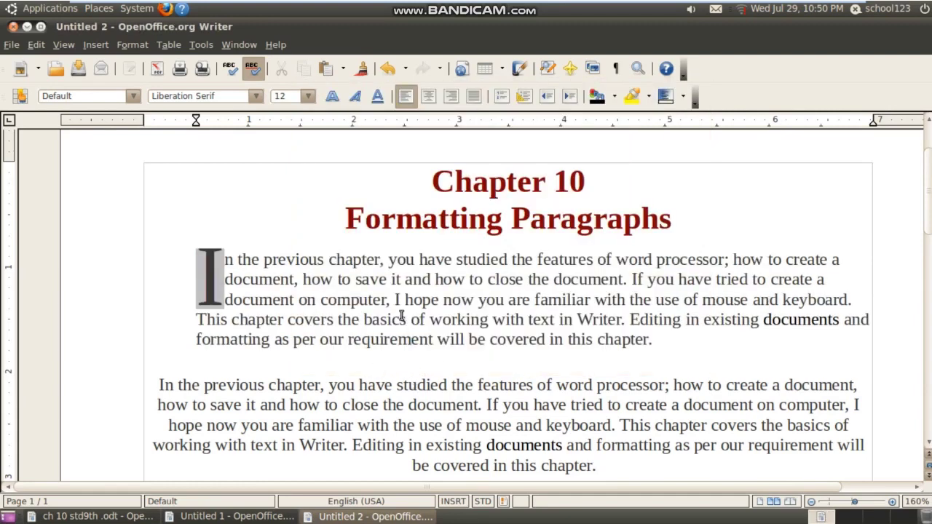
left_click(286, 420)
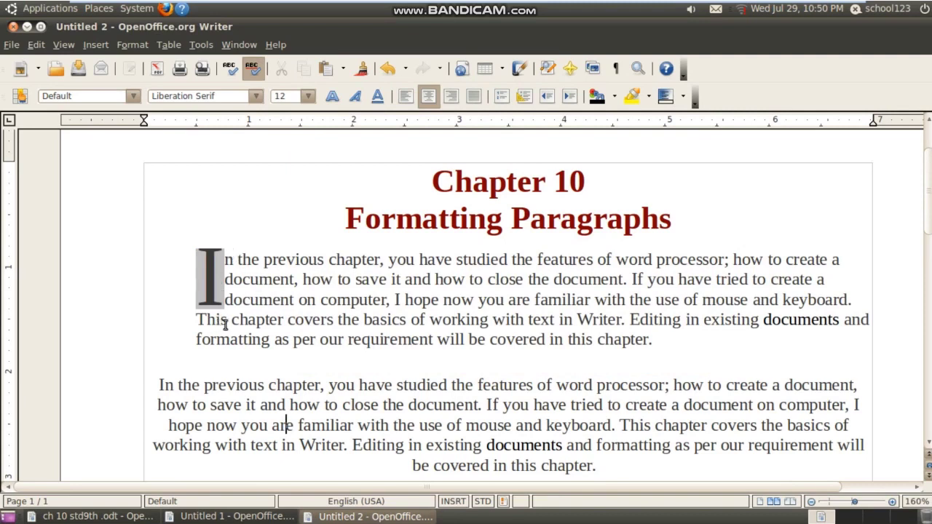
left_click(297, 407)
scroll(298, 408, "down", 5)
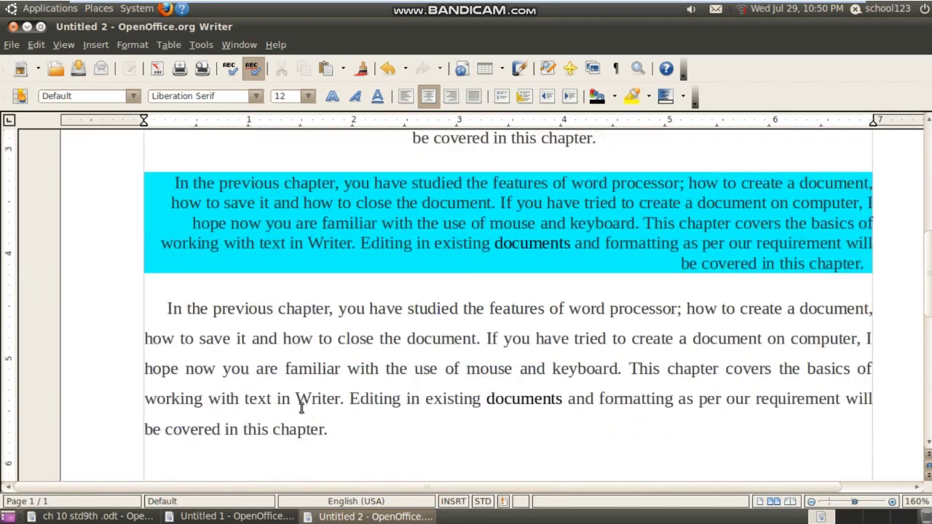
scroll(300, 408, "up", 4)
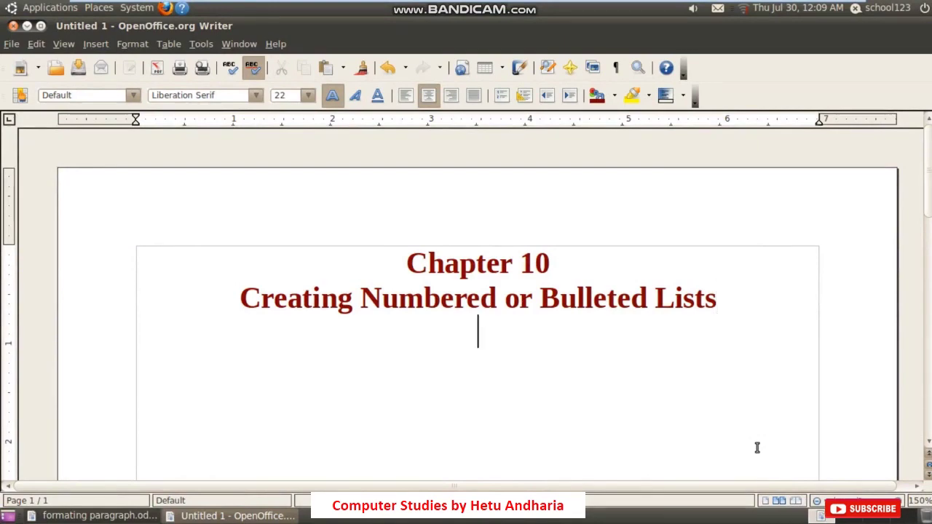
- Enter five first names on separate left-aligned lines below the "Creating Numbered or Bulleted Lists" heading
key("Return")
left_click(406, 95)
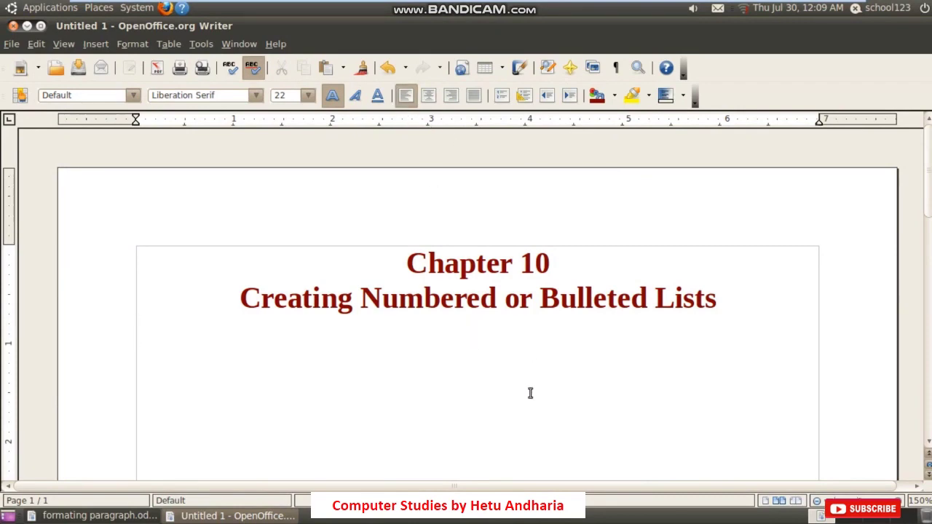
type("Atman")
key("Return")
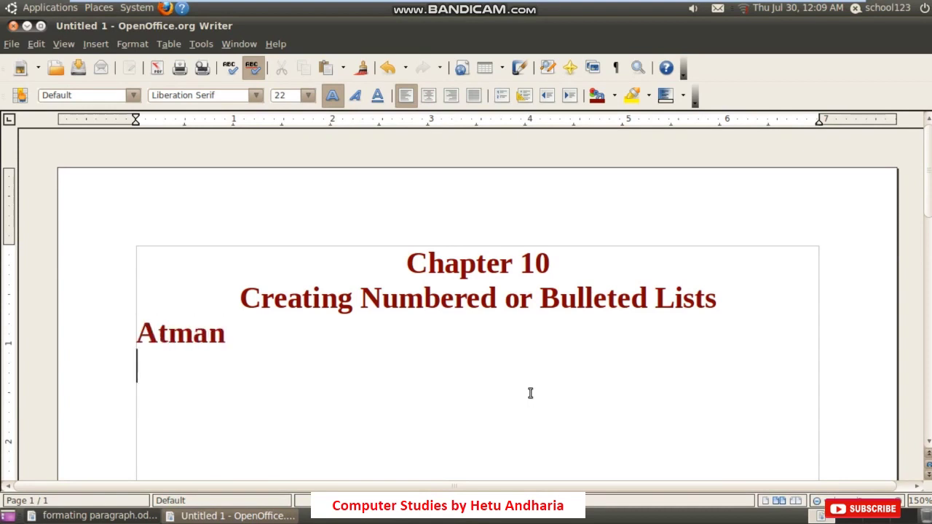
type("Bhavik")
key("Return")
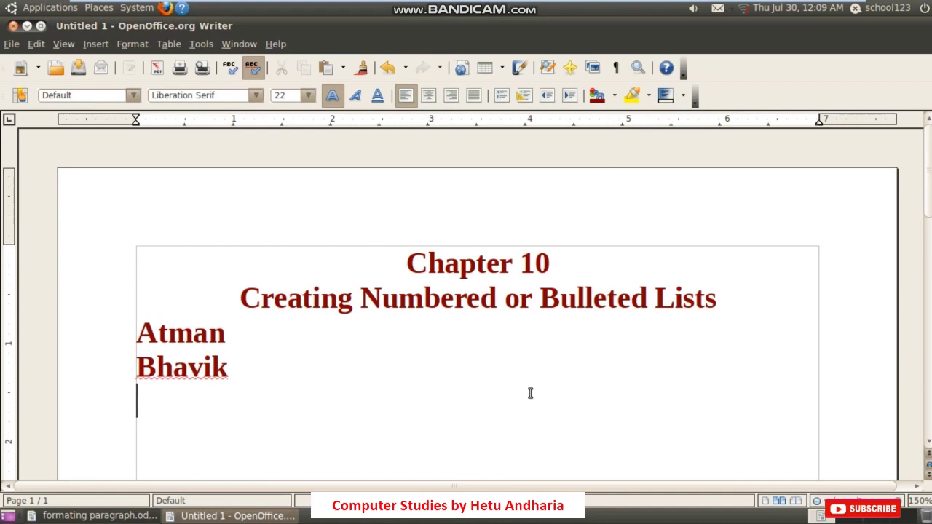
type("Chintan")
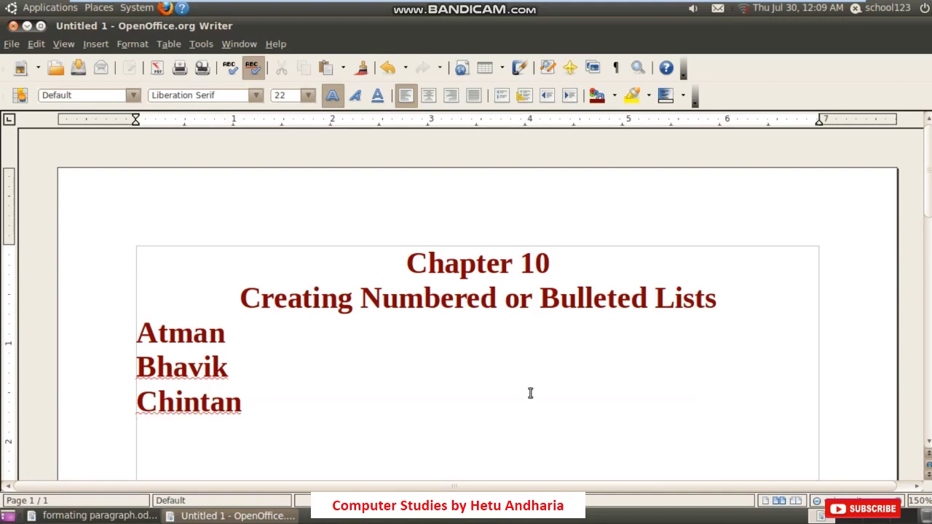
key("Return")
type("Prashant")
key("Return")
type("Manish")
key("Return")
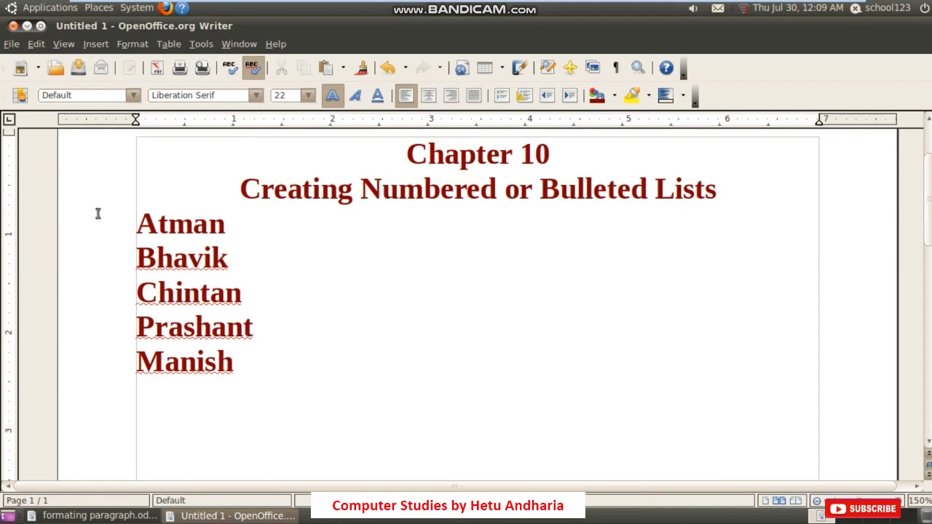
- Turn the five lines of names below the heading into a numbered list
left_click_drag(137, 222, 273, 351)
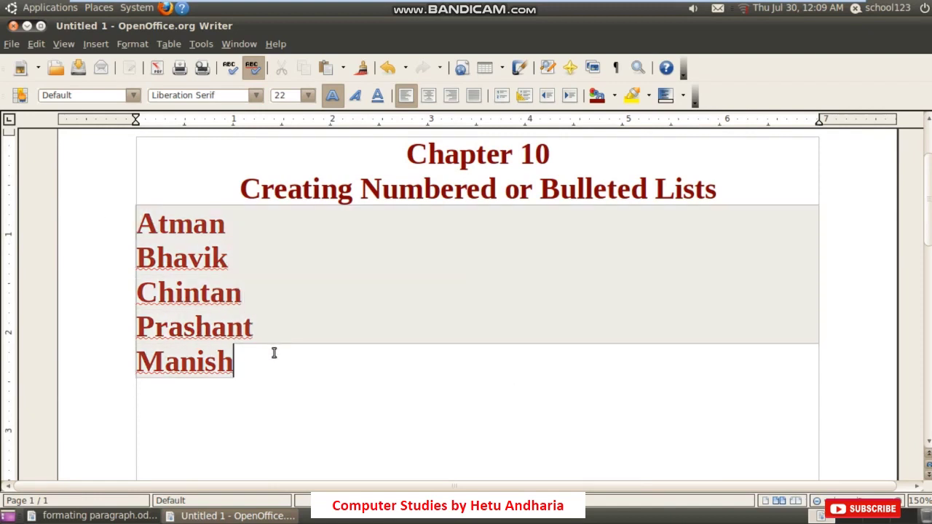
left_click(507, 103)
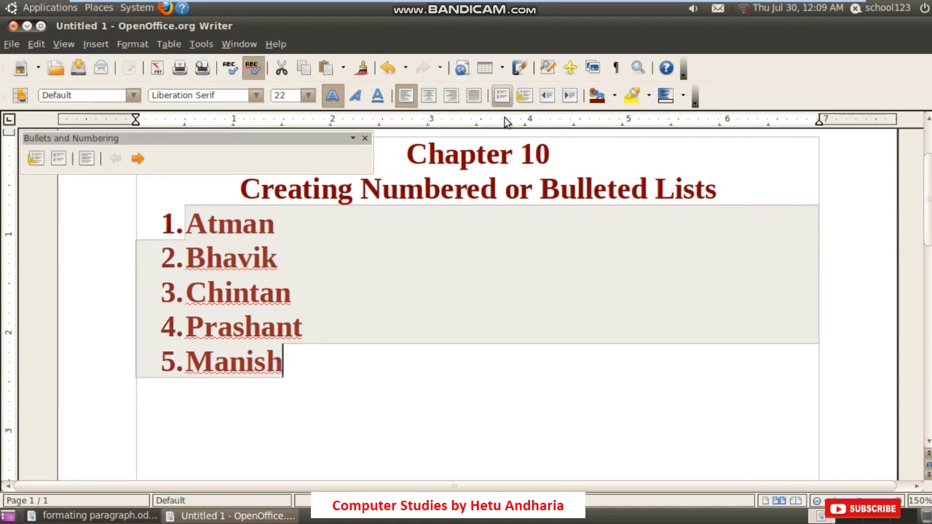
- Create a new document and start a numbered list in it, entering three first names as separate items
left_click(409, 367)
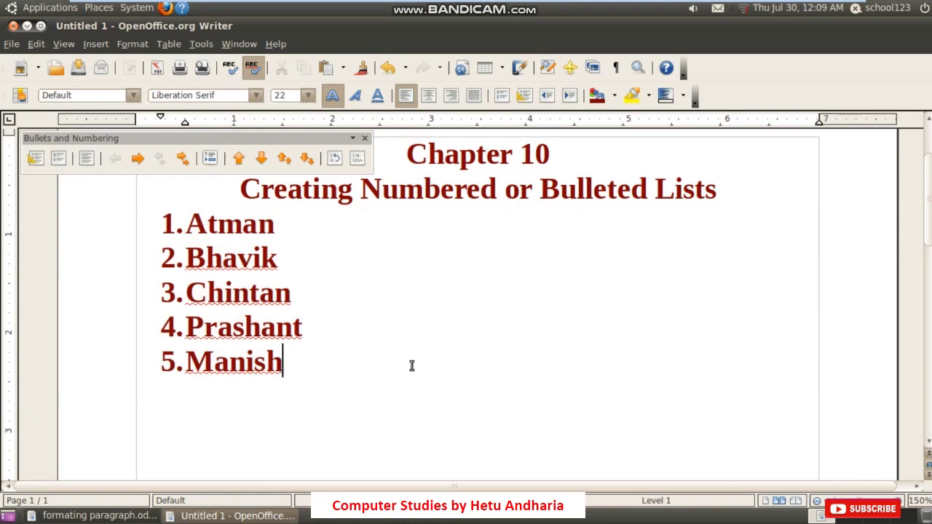
key("ctrl+n")
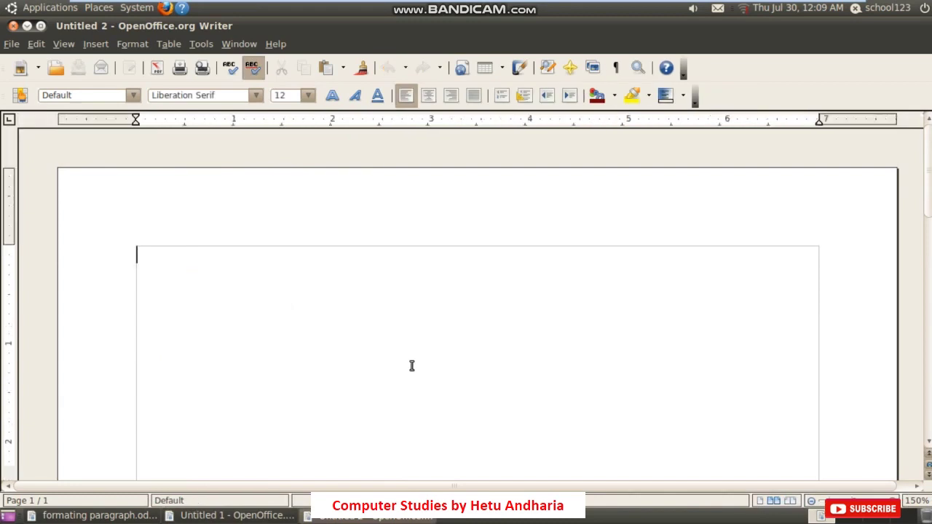
type("1.")
key("Tab")
type("Atman")
key("Return")
type("Bhavik")
key("Return")
type("Chintan")
key("Return")
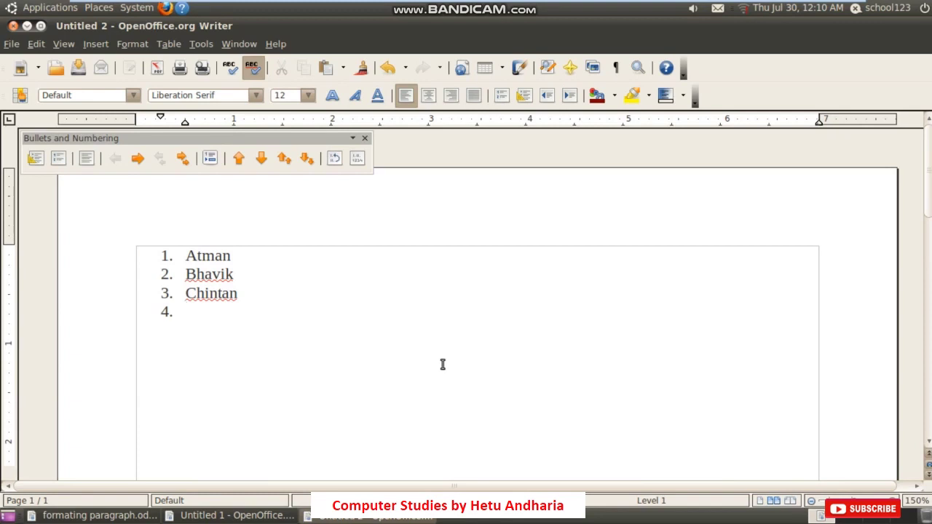
- Return to the Untitled 1 document and increase the left indent of the five-name list to just before the 1-inch ruler mark
key("alt+Tab")
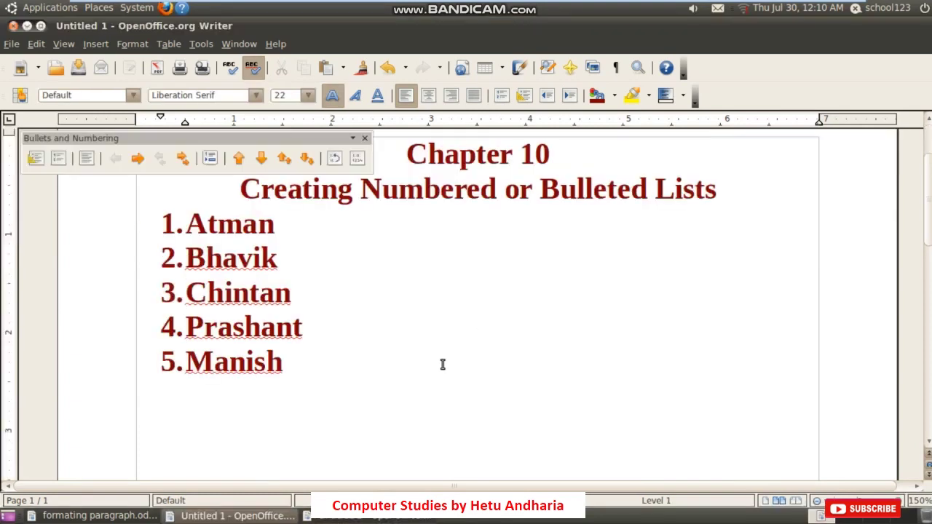
left_click(360, 339)
left_click_drag(237, 138, 729, 169)
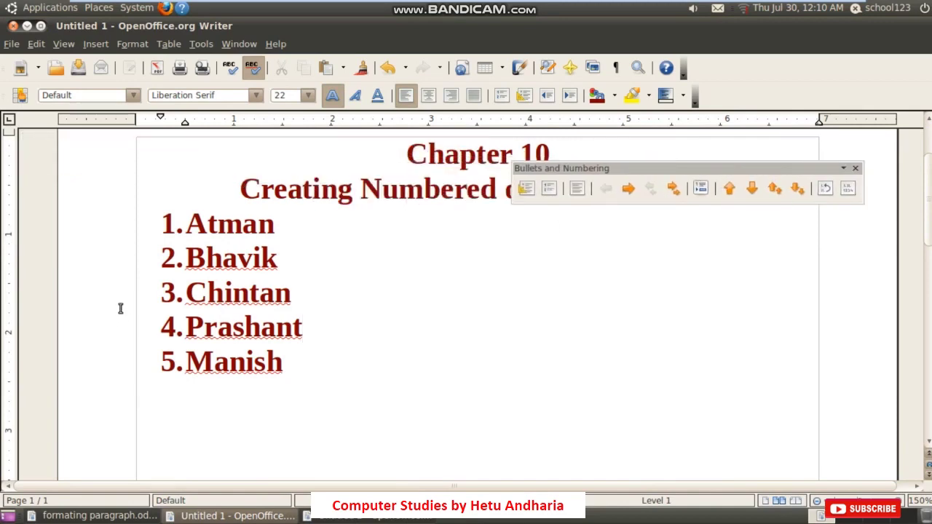
left_click(187, 224)
left_click_drag(187, 225, 283, 362)
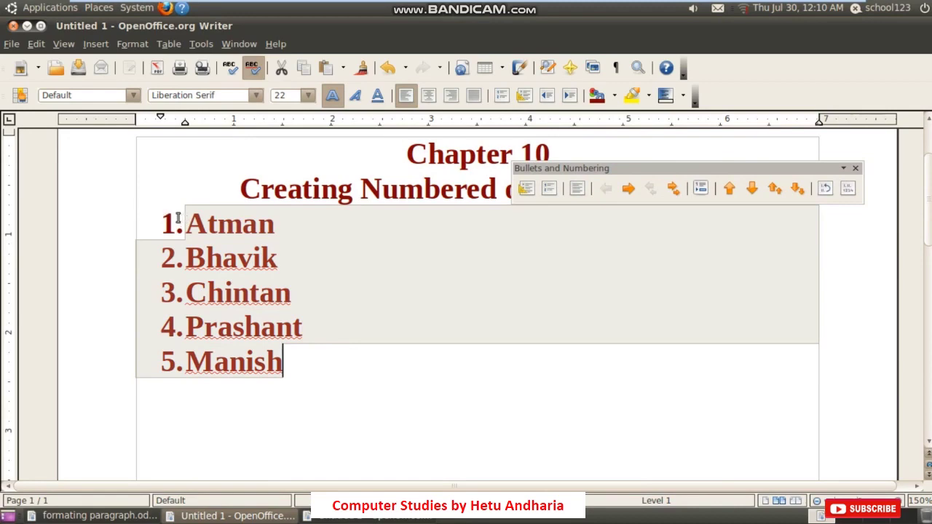
mouse_move(185, 124)
left_mouse_down()
mouse_move(204, 125)
mouse_move(153, 120)
mouse_move(221, 124)
left_mouse_up()
left_click(304, 405)
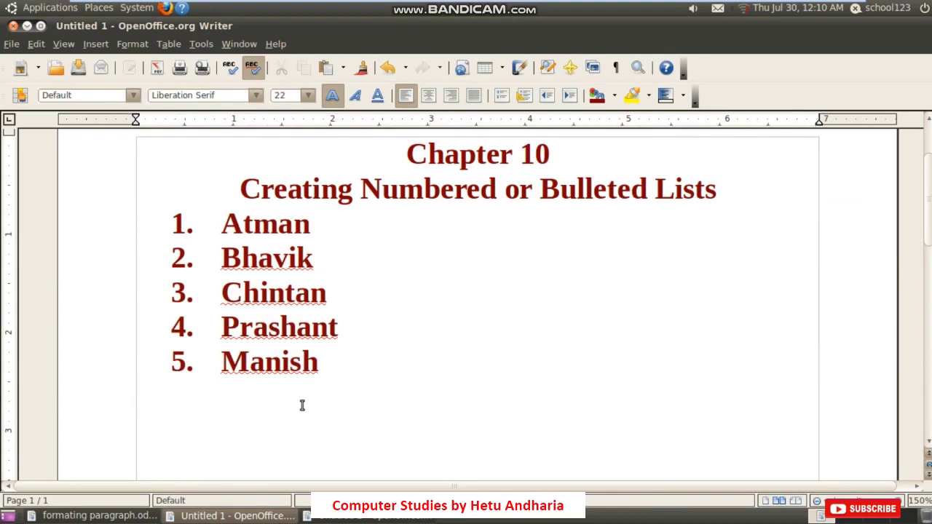
- Set the numbering of the five-name list to start at 9401 and apply it
left_click(221, 223)
left_click_drag(221, 224, 360, 364)
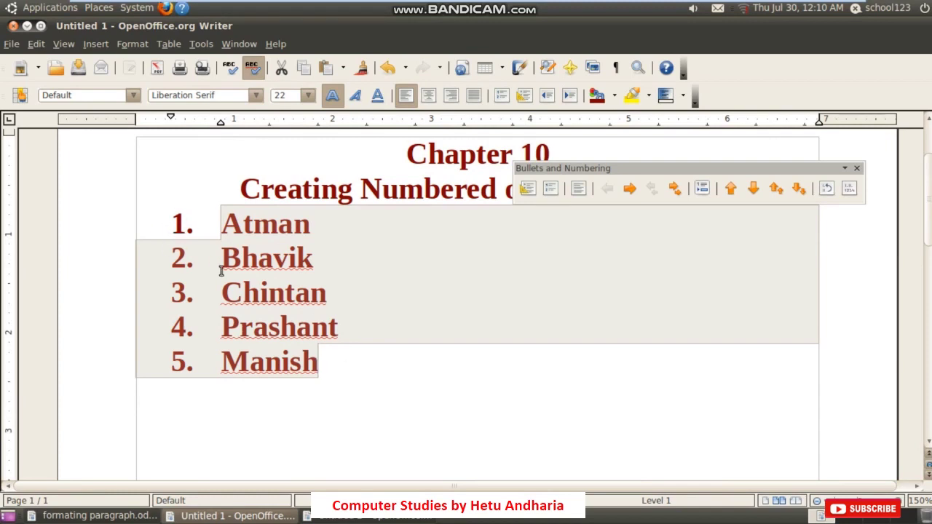
right_click(264, 327)
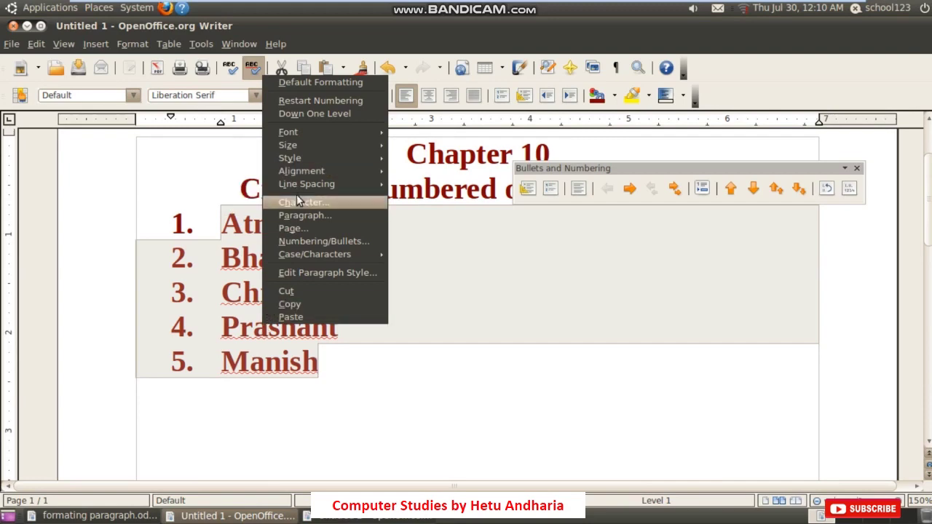
left_click(308, 242)
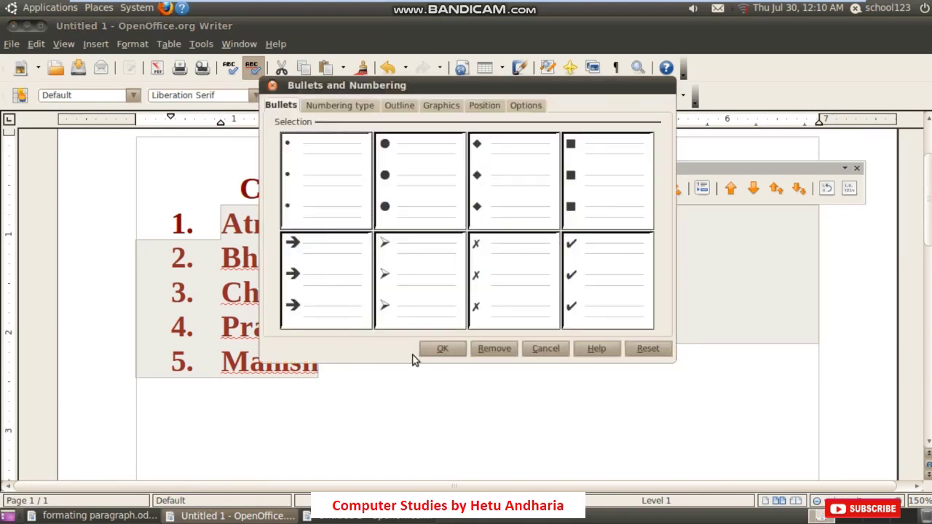
left_click_drag(528, 90, 602, 172)
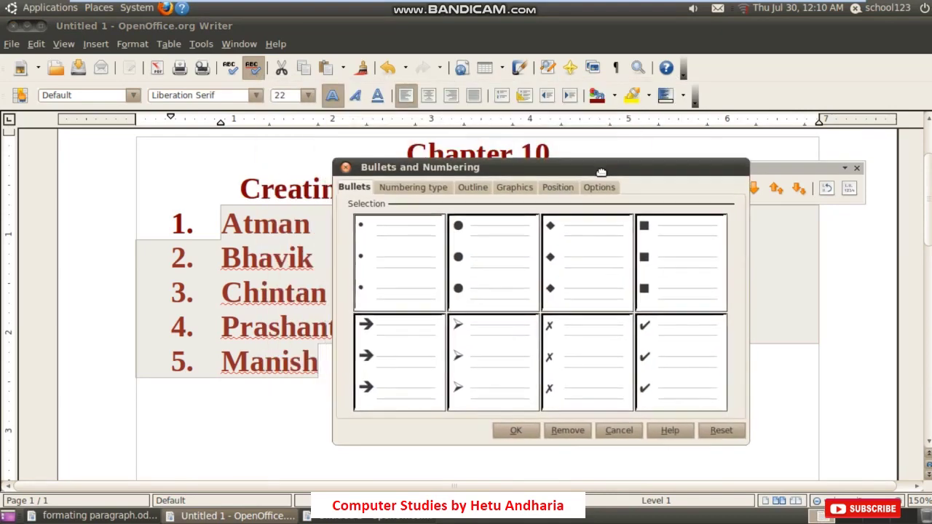
left_click(599, 190)
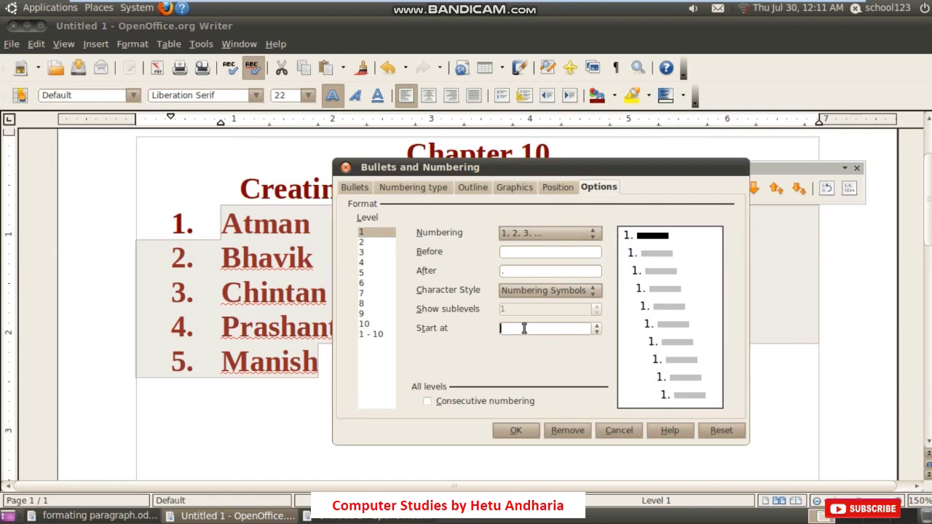
type("401")
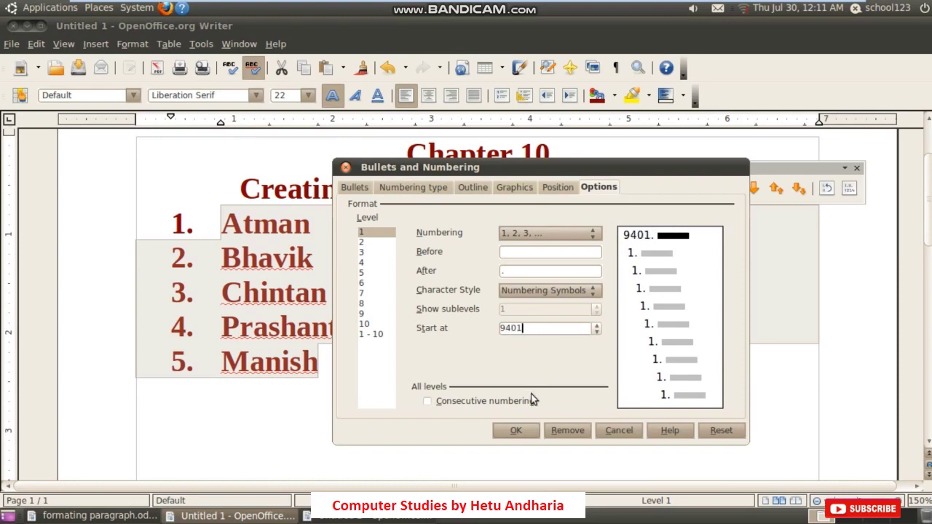
left_click(521, 431)
left_click(446, 382)
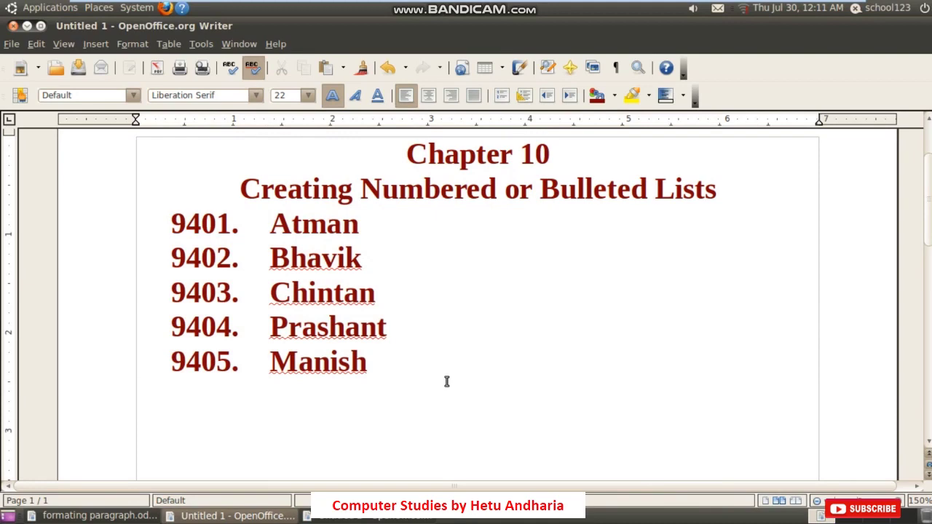
- Switch to the Untitled 2 document, add two more first names to its numbered list, and remove the empty sixth item
key("alt+Tab")
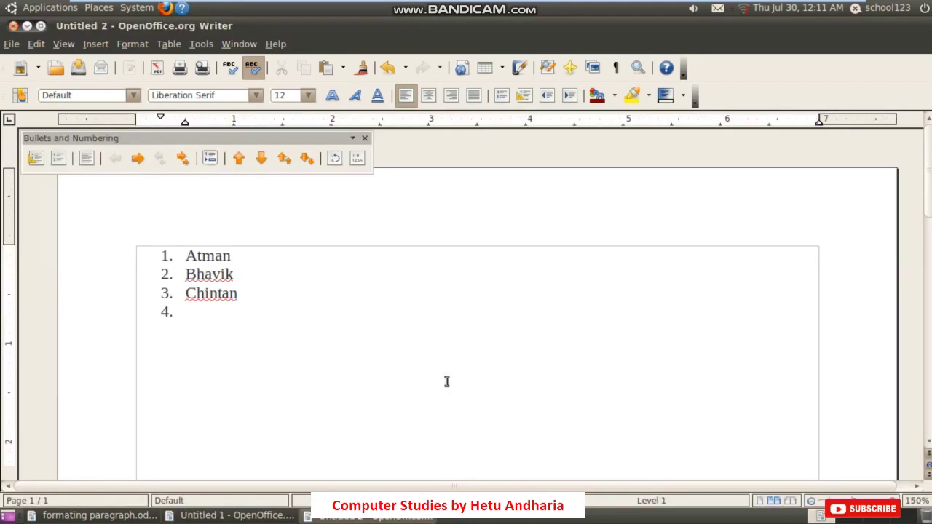
type("Manish")
key("Return")
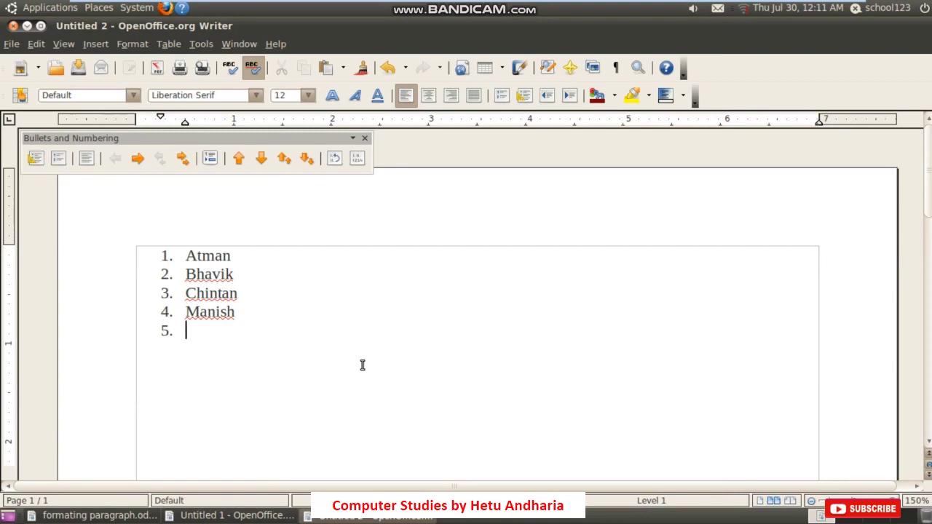
type("Prashant")
key("Return")
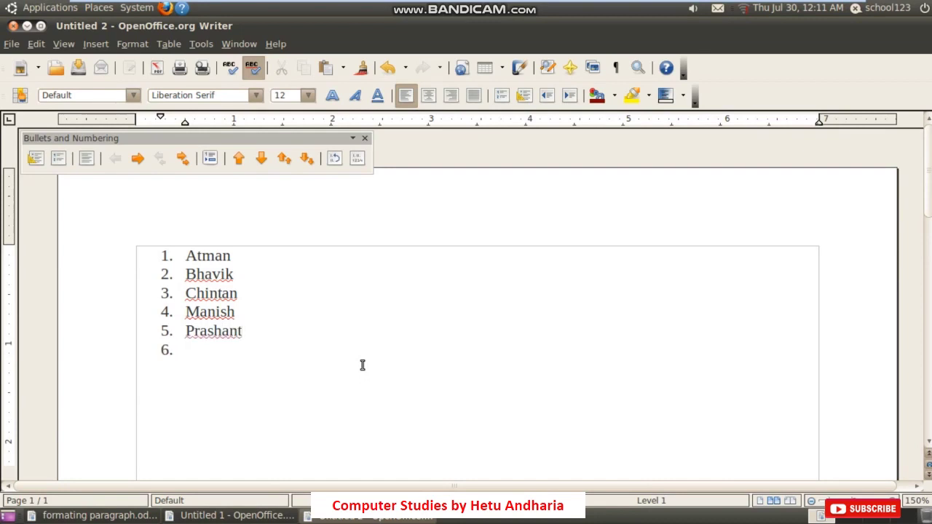
key("BackSpace")
- Change the numbering type of all five list items to uppercase Roman numerals (I. II. III.)
left_click_drag(185, 256, 267, 338)
right_click(221, 312)
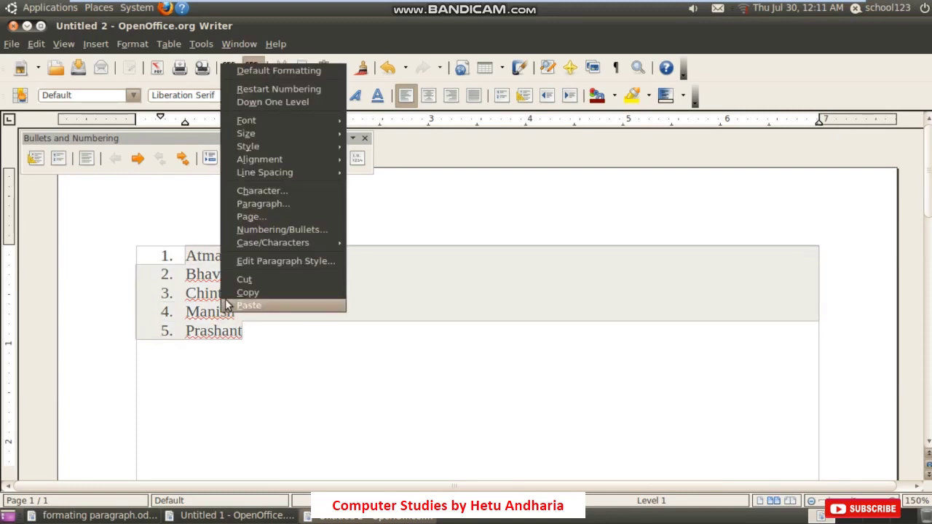
left_click(247, 229)
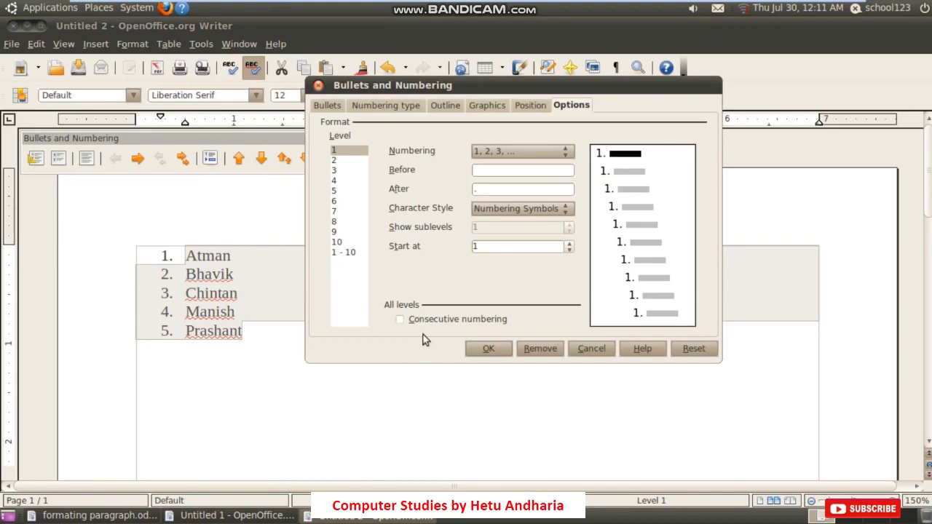
left_click(328, 105)
left_click(372, 106)
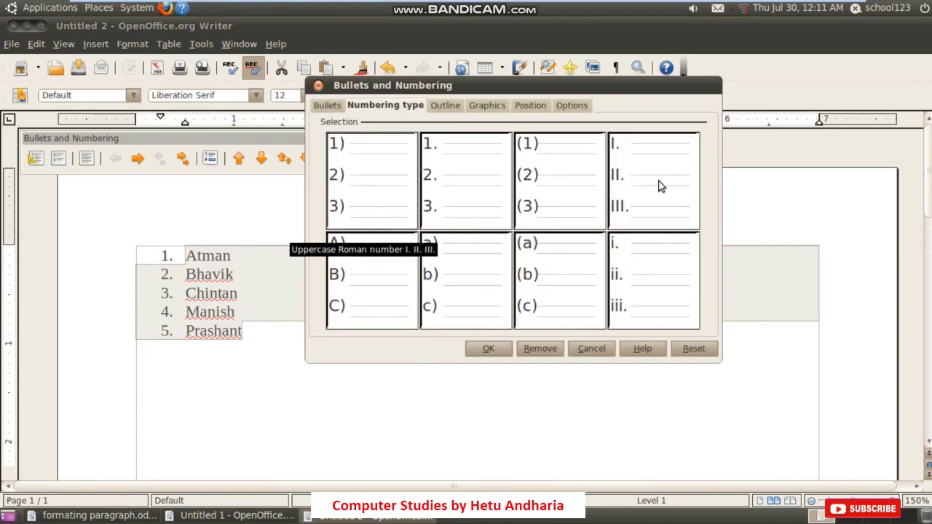
left_click(368, 164)
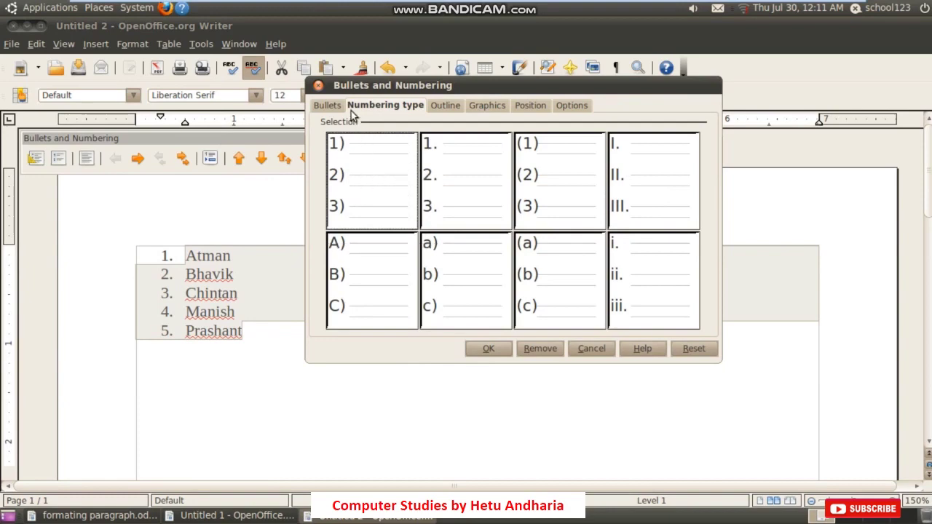
left_click(647, 194)
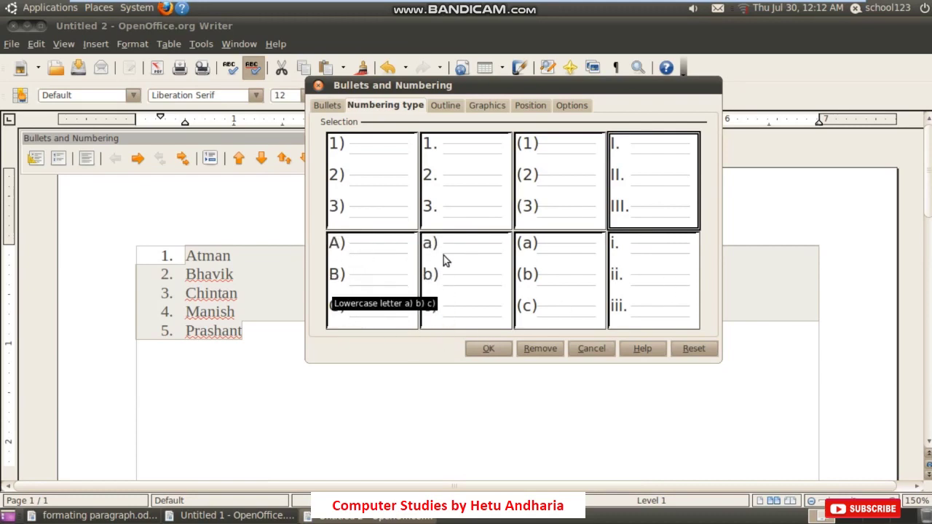
left_click(481, 349)
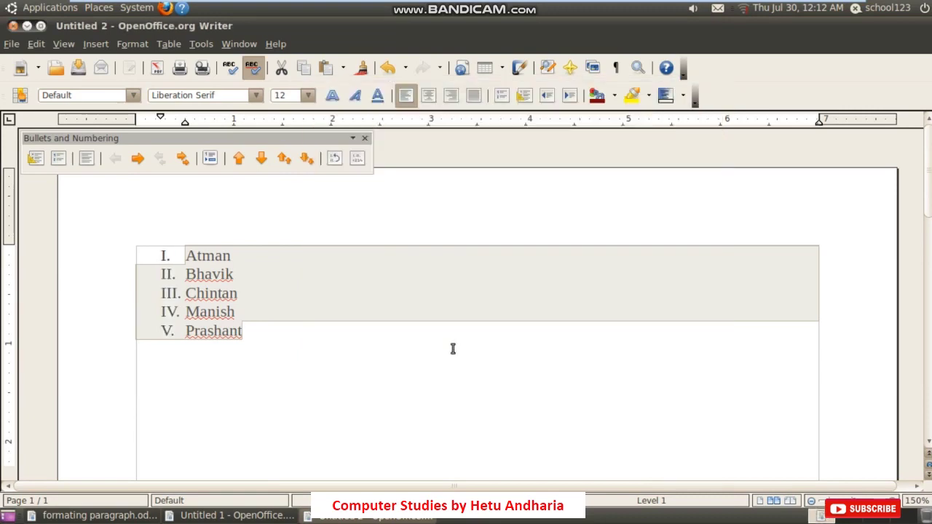
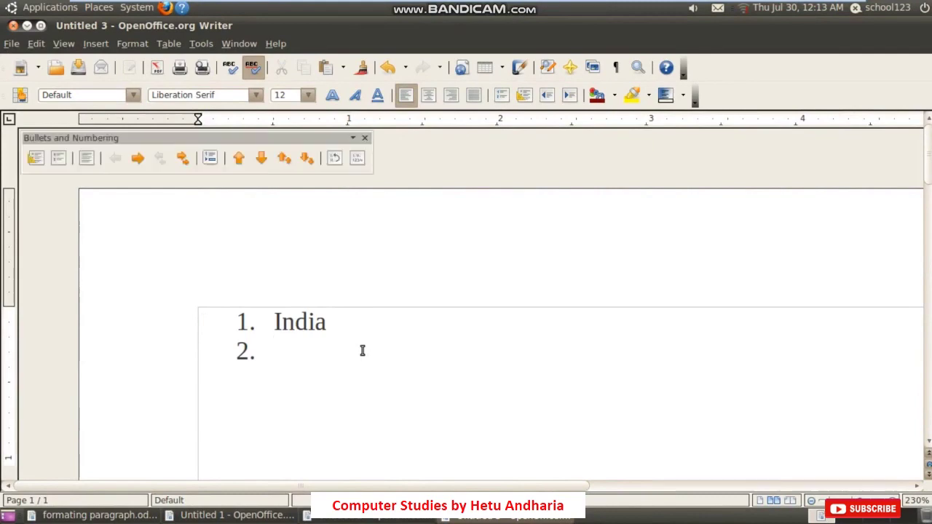
- Add Pakistan, Srilanka and Nepal as separate numbered items below India
type("Pakistan")
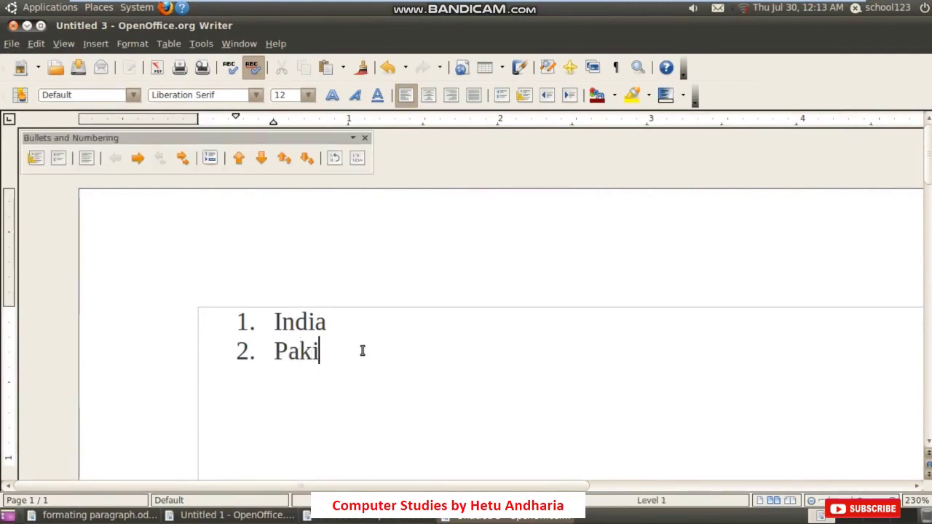
key("Return")
type("Shri")
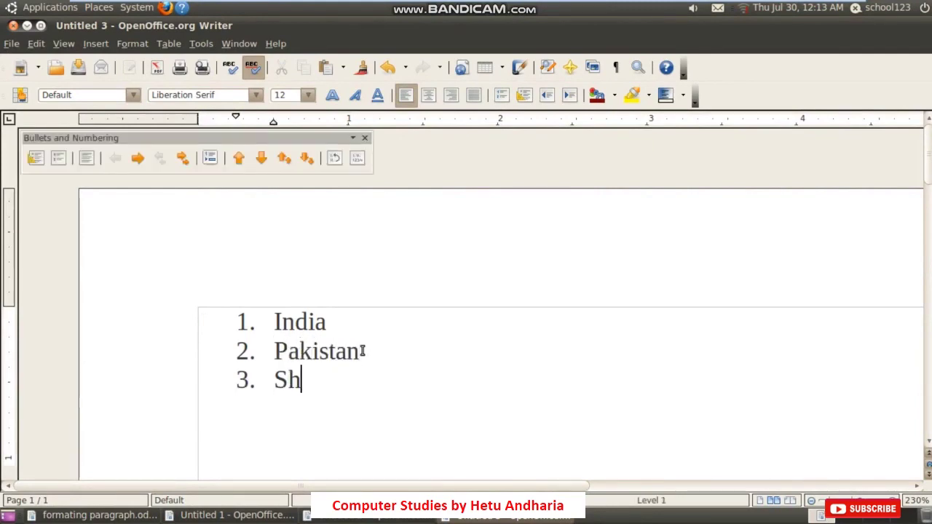
key("BackSpace")
key("BackSpace")
key("BackSpace")
type("rilanka")
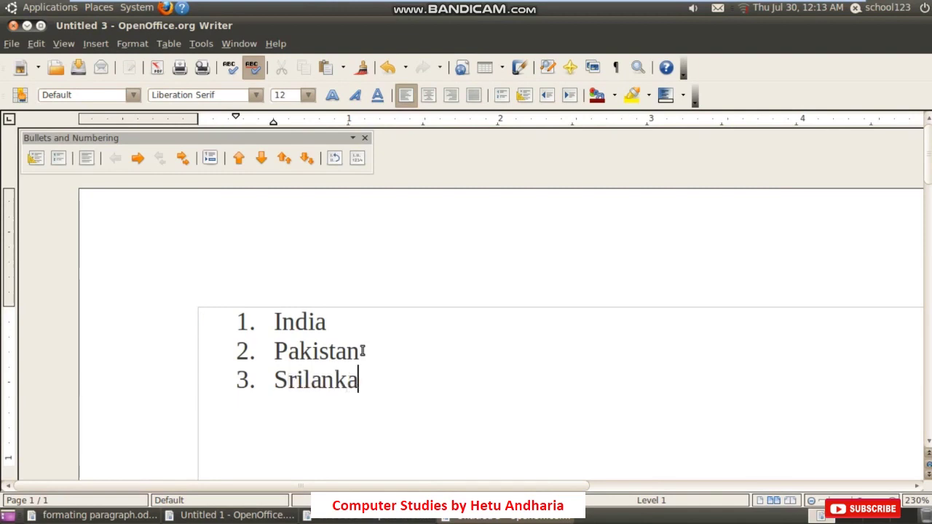
key("Return")
type("Nepal")
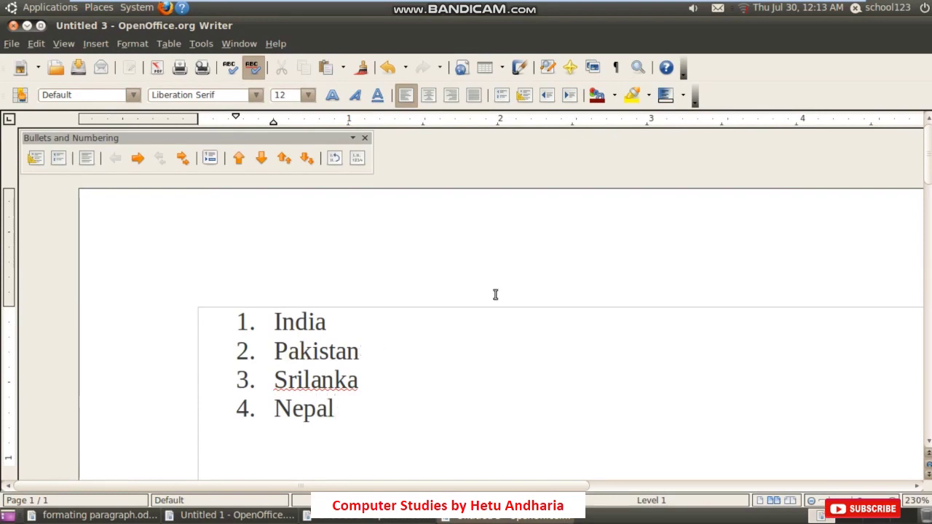
- Insert Gujarat, Maharashtra and Rajasthan as separate numbered items between India and Pakistan
left_click(346, 325)
key("Return")
type("Gujarat")
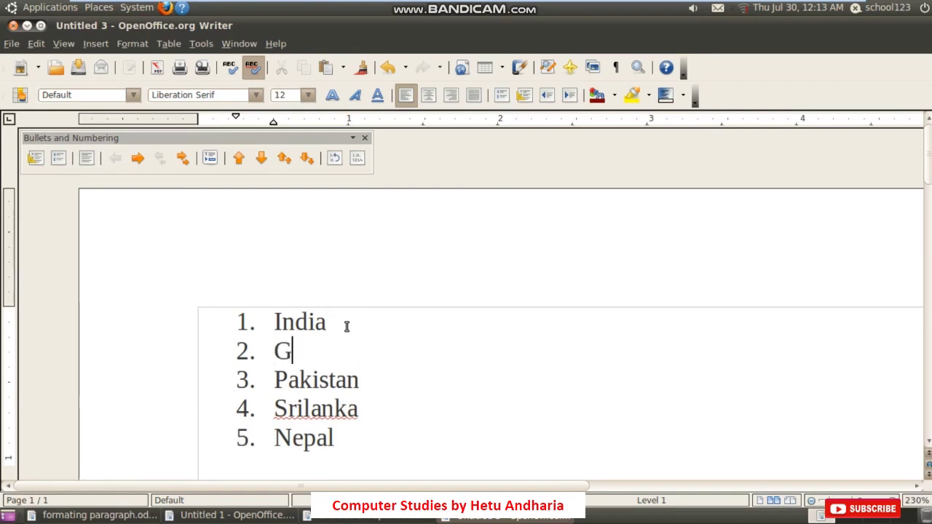
key("Return")
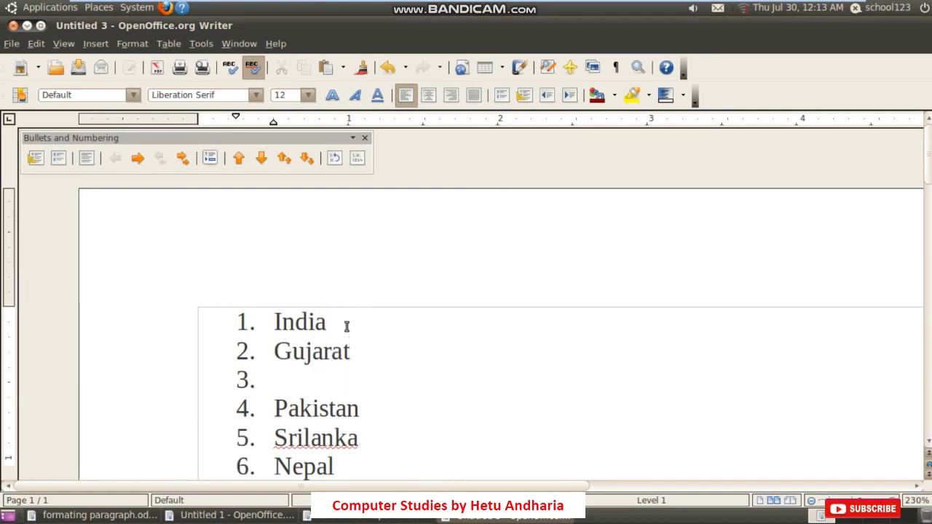
type("Maharashtra")
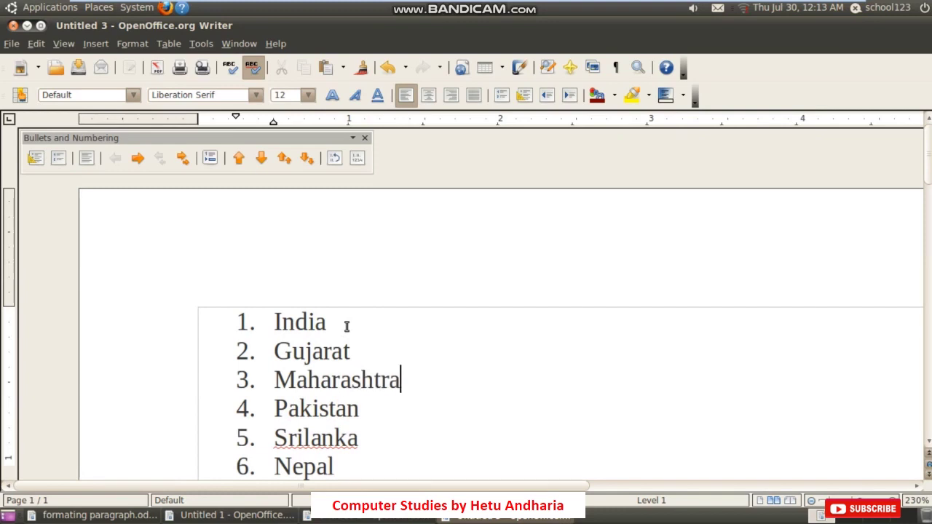
key("Return")
type("RAj")
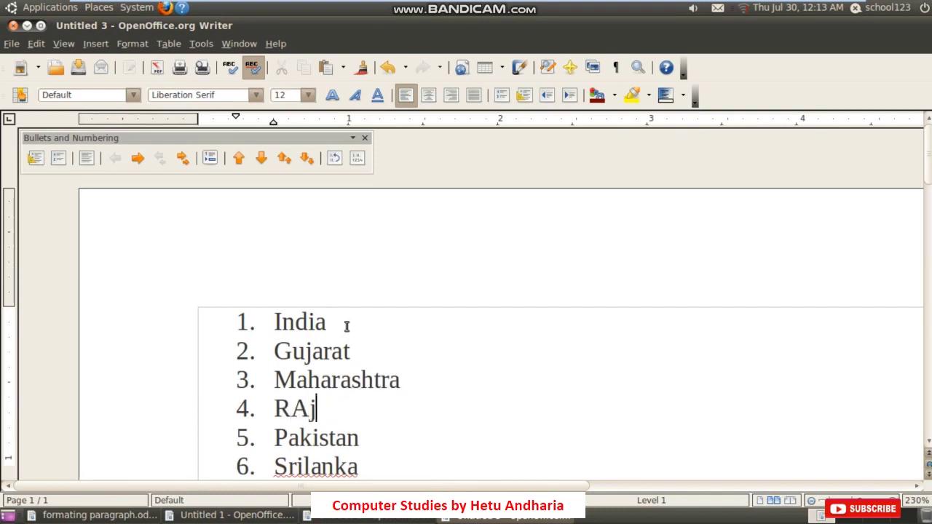
type("asthan")
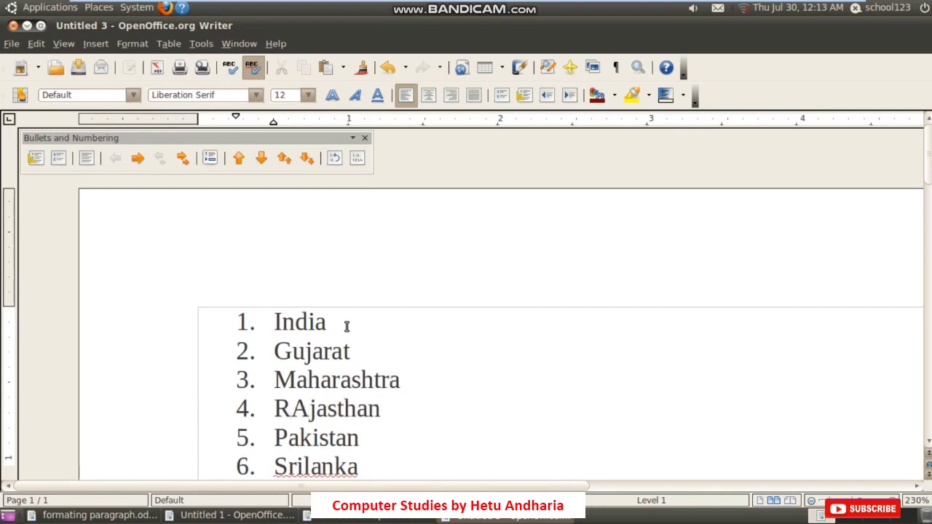
- Demote Gujarat, Maharashtra and Rajasthan by one level so they become numbered sub-items of India
scroll(346, 326, "down", 2)
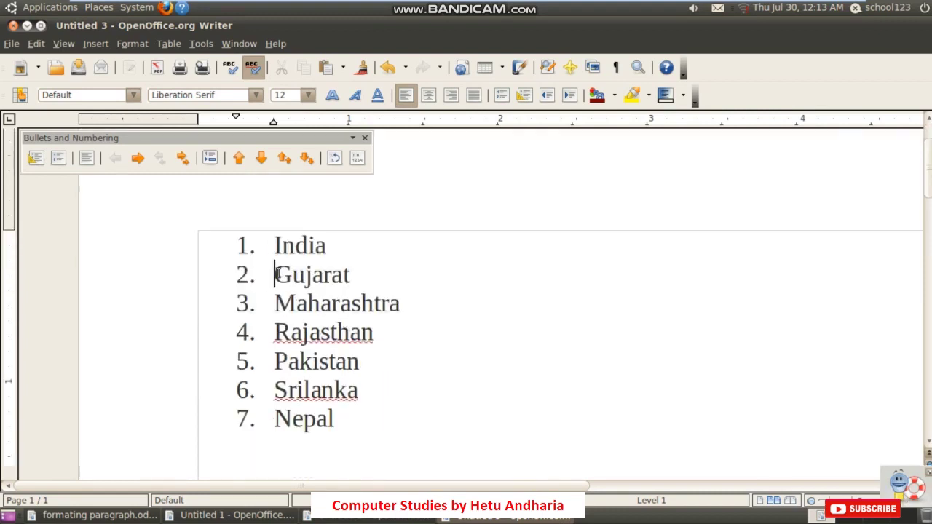
left_click_drag(280, 274, 388, 333)
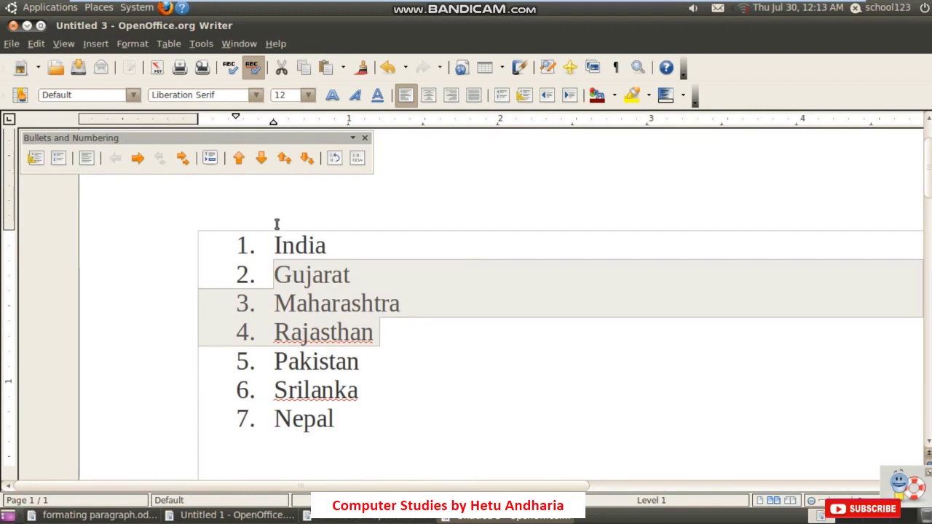
left_click(137, 164)
left_click(304, 419)
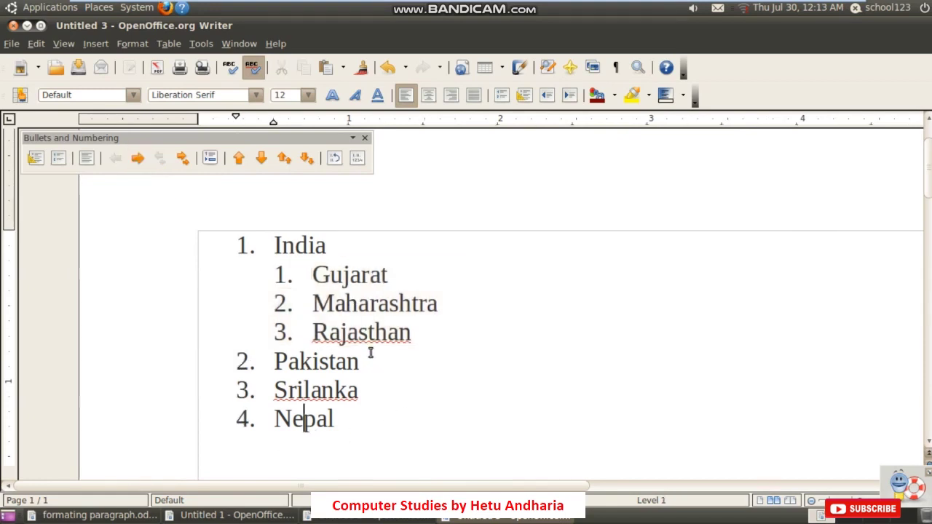
- Insert Bhavnagar, Surat and Ahmedabad as separate numbered items directly below Gujarat
left_click(401, 274)
key("Return")
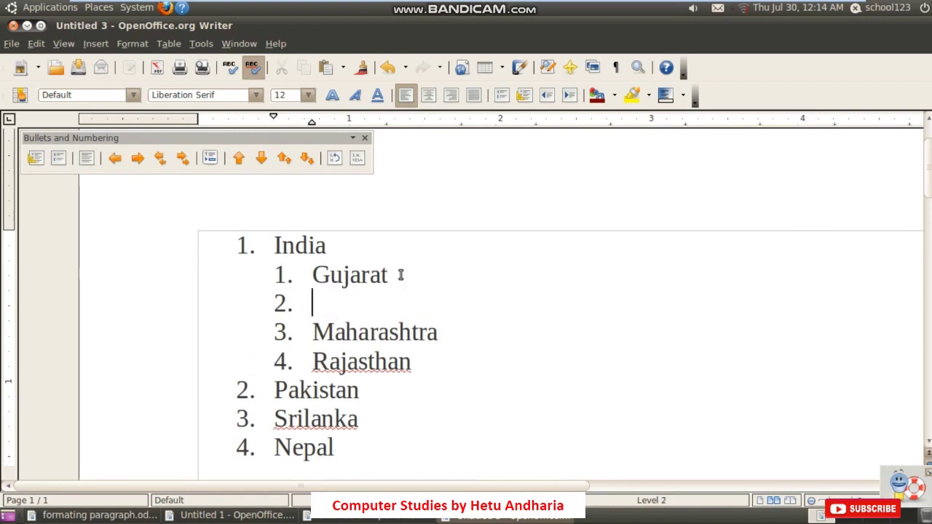
type("Bhavnagar")
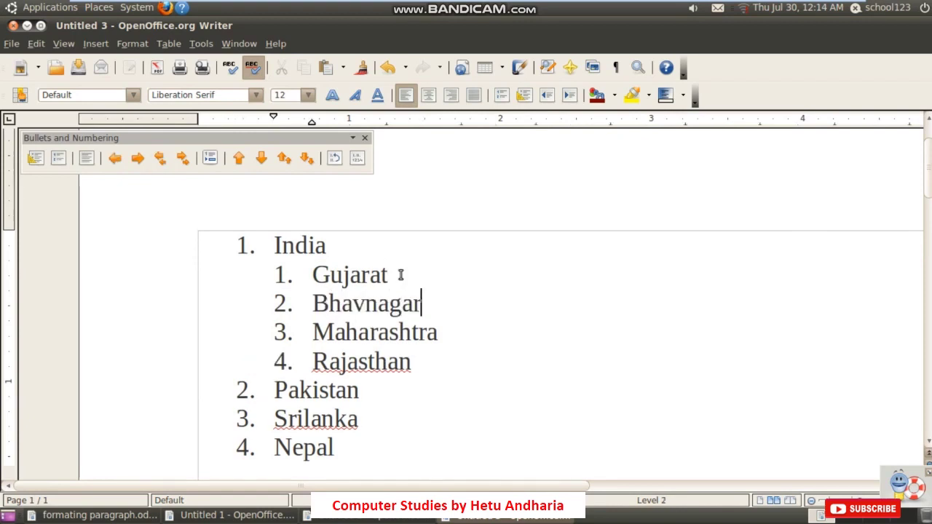
key("Return")
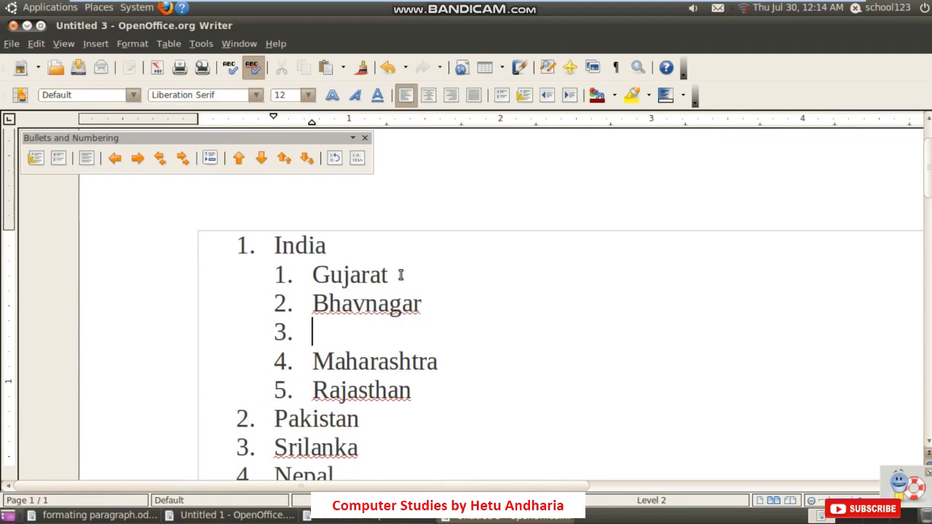
type("Surat")
key("Return")
type("Ahj")
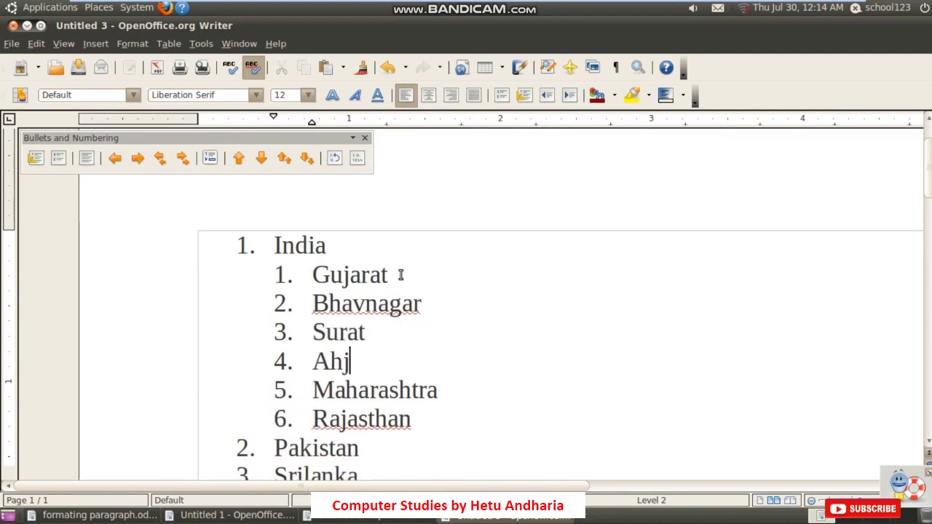
key("BackSpace")
type("medabad")
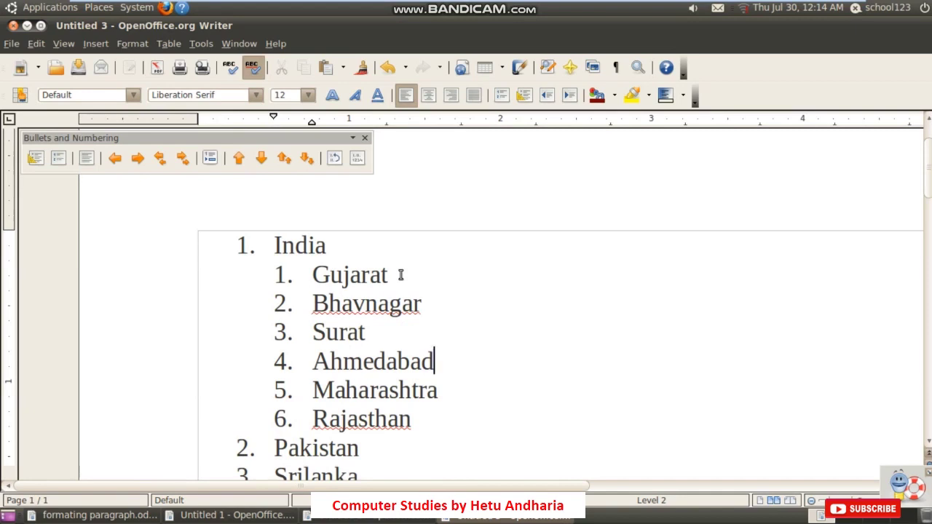
- Demote Bhavnagar, Surat and Ahmedabad by one level so they become sub-items of Gujarat
left_click_drag(309, 294, 468, 362)
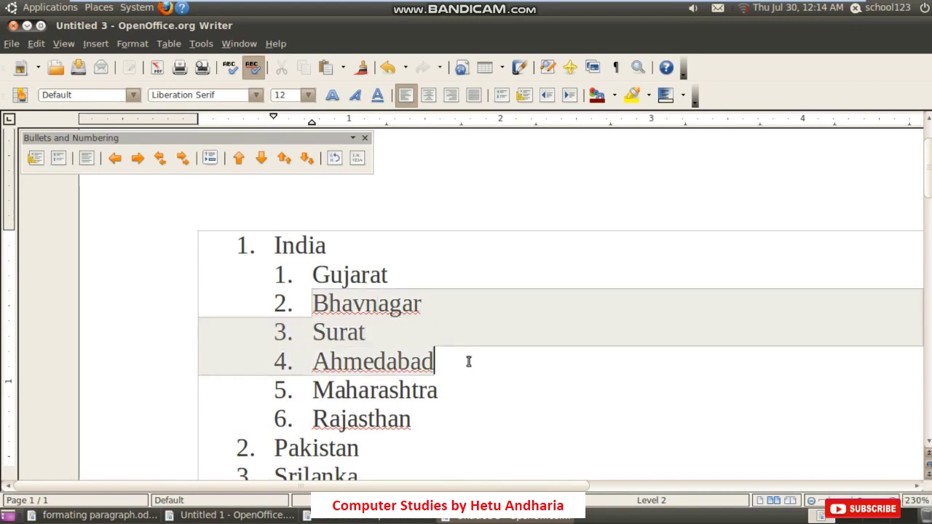
left_click(139, 158)
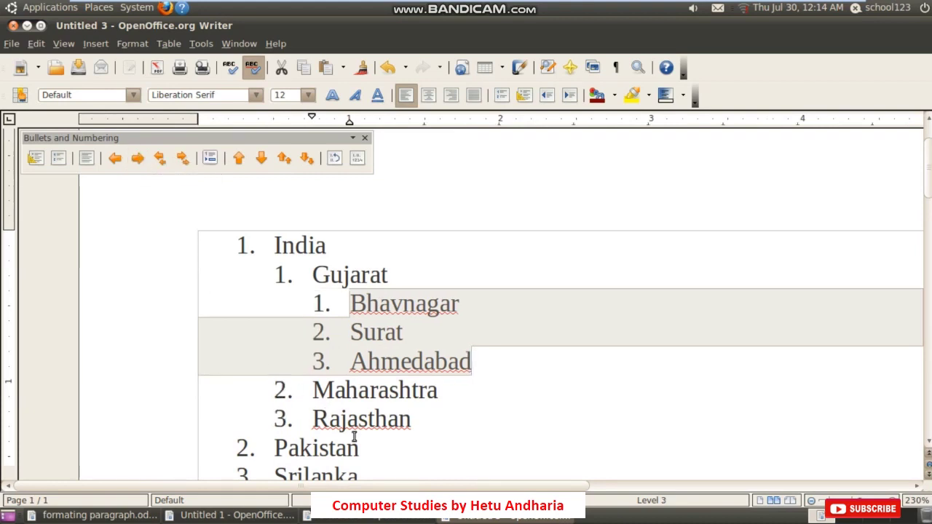
left_click(360, 447)
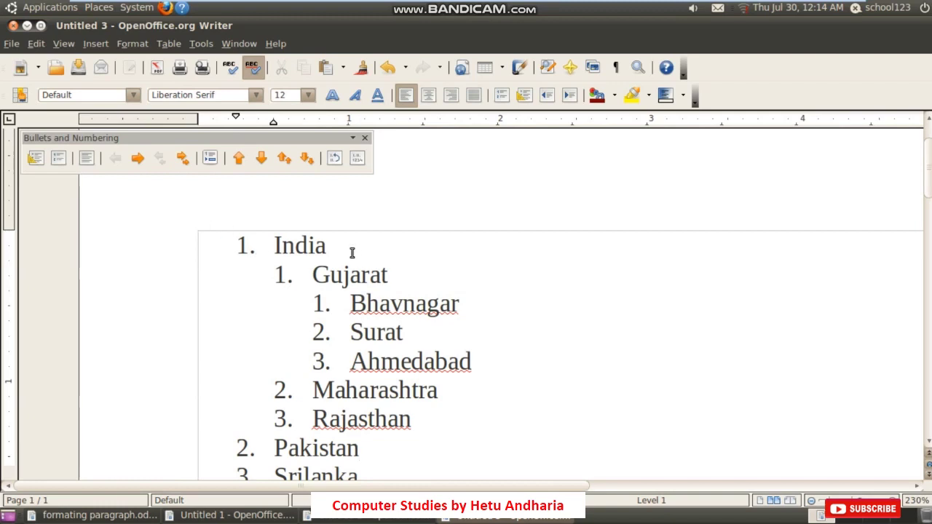
left_click_drag(274, 245, 328, 246)
double_click(338, 278)
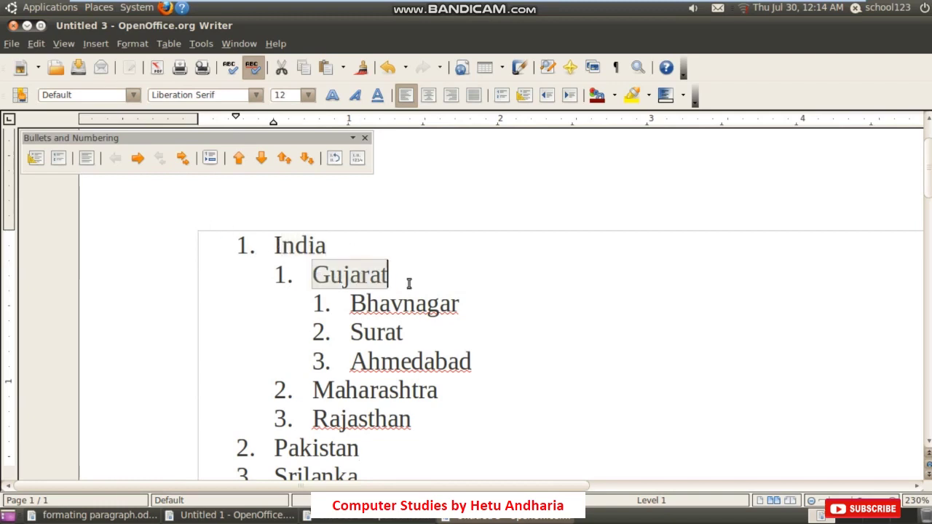
left_click_drag(364, 304, 453, 308)
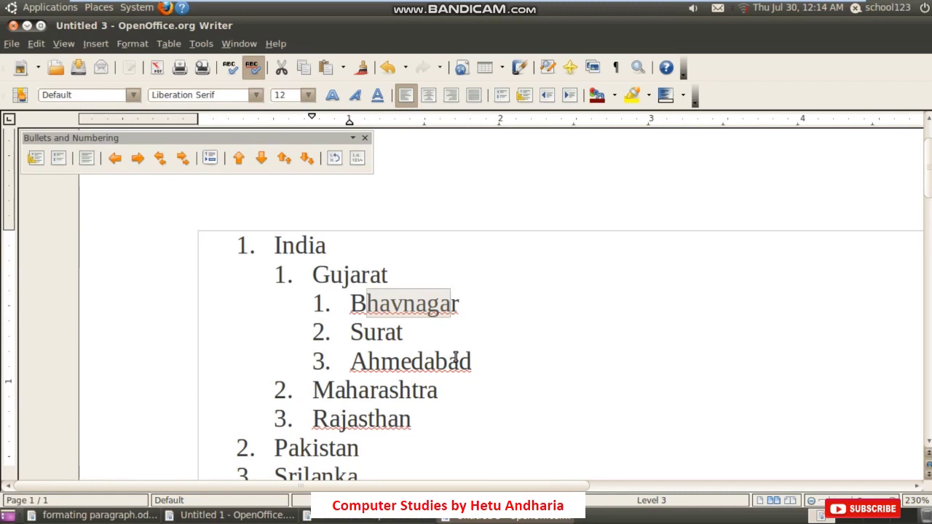
left_click(487, 307)
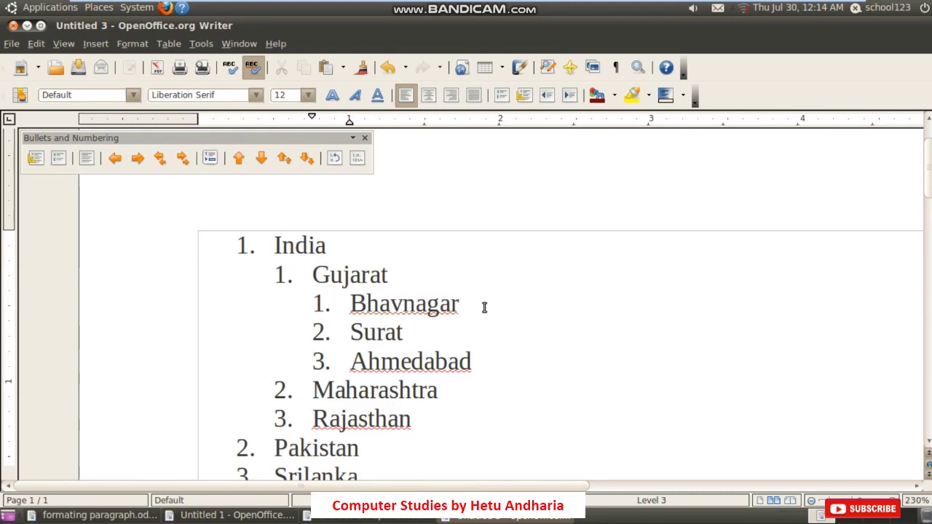
- Switch to the Untitled 1 document and convert its five numbered name items into a bulleted list
key("alt+Tab")
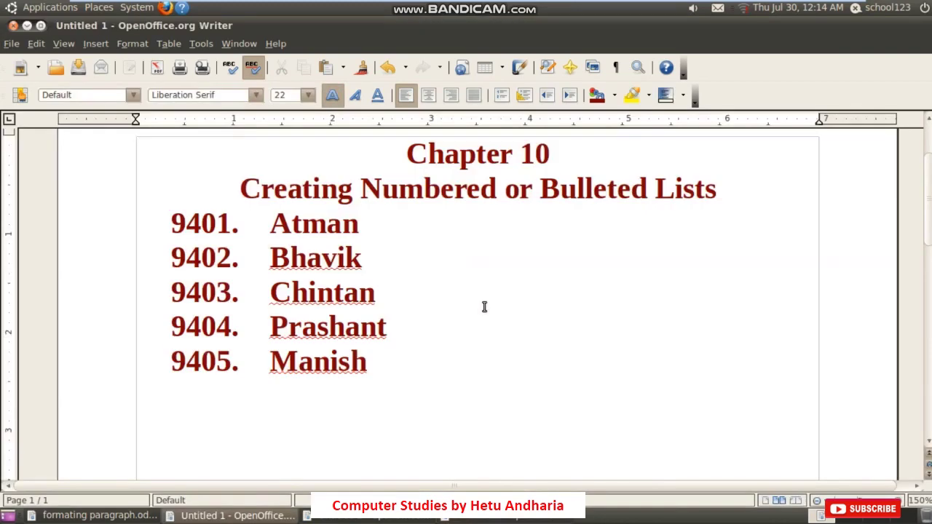
left_click(425, 321)
left_click_drag(267, 218, 415, 357)
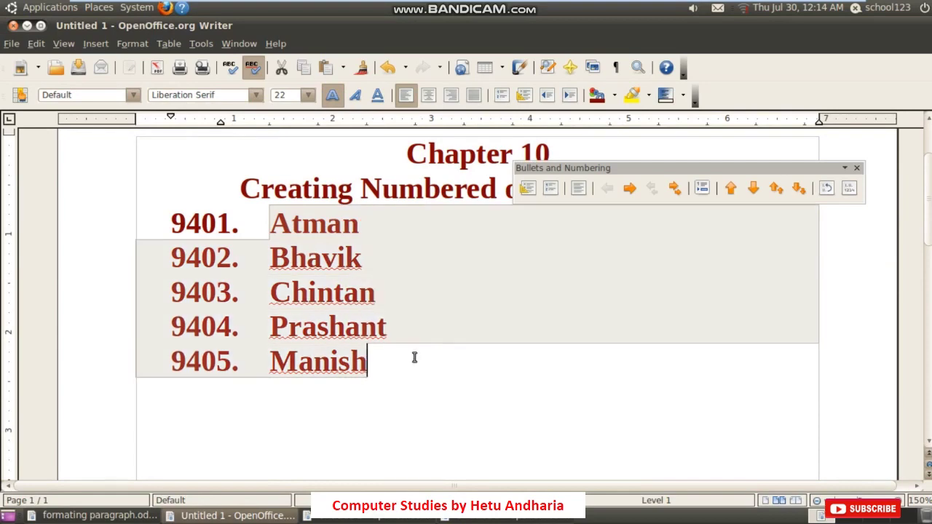
left_click(522, 100)
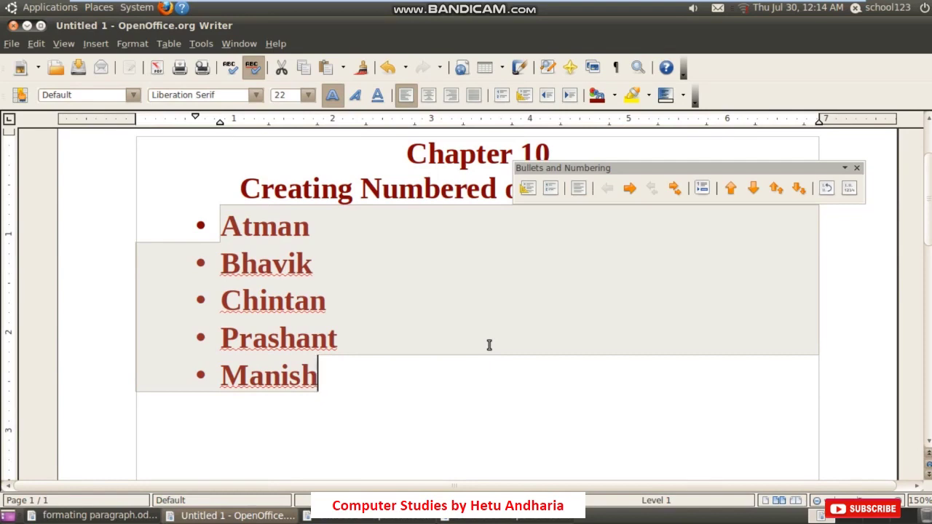
- Change the bullet style of the five selected list items to right pointing arrow bullets
right_click(299, 328)
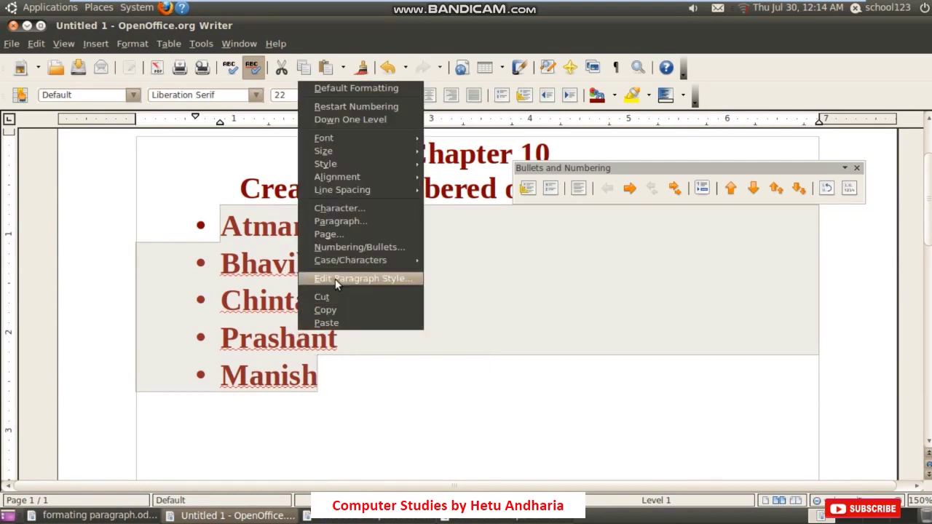
left_click(341, 248)
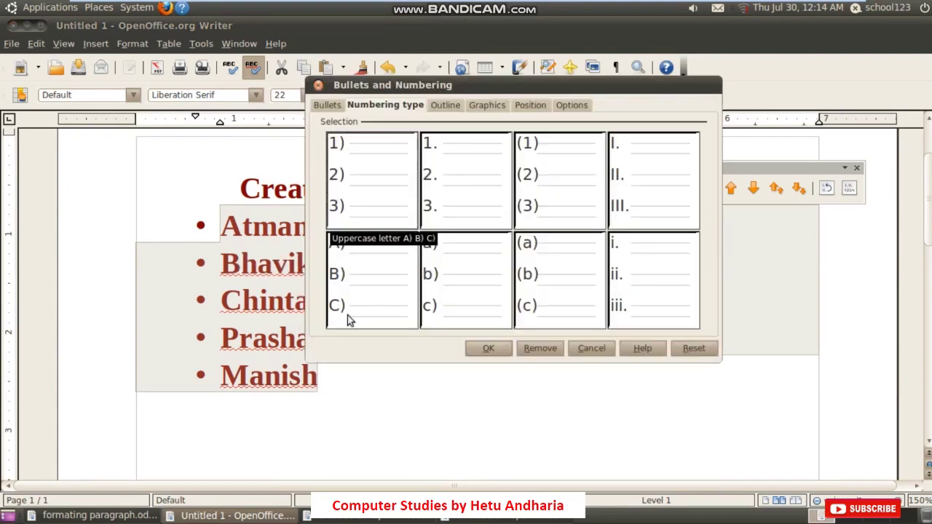
left_click(329, 106)
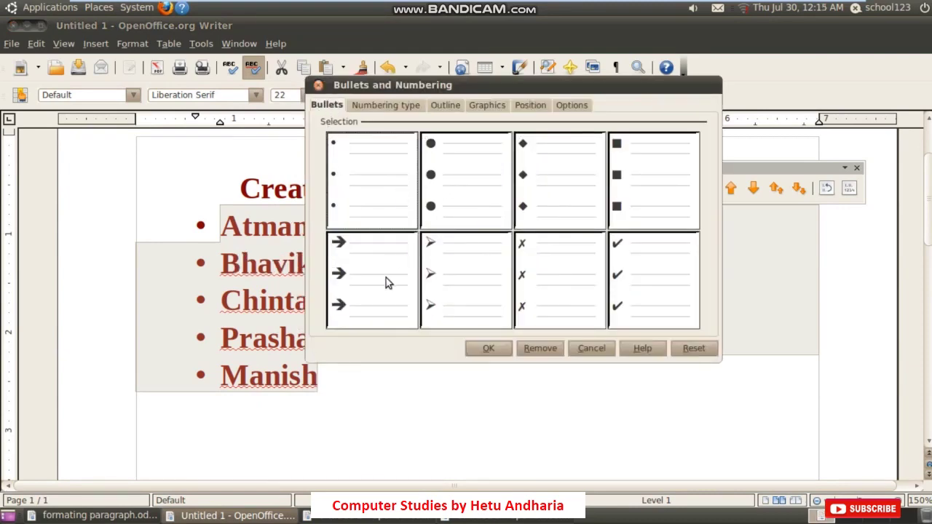
left_click(452, 254)
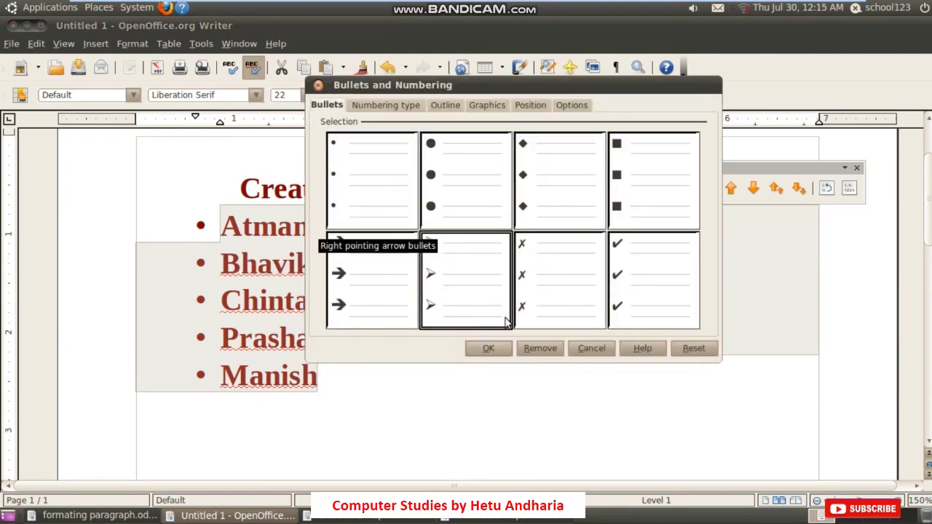
left_click(488, 348)
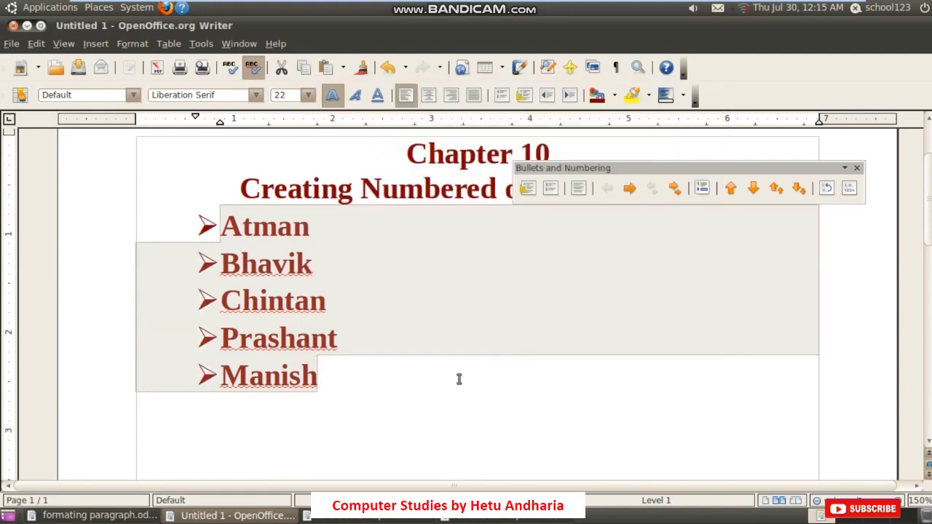
- Apply the blue ball graphic as the bullet for all five selected list items, and deselect the list
right_click(261, 301)
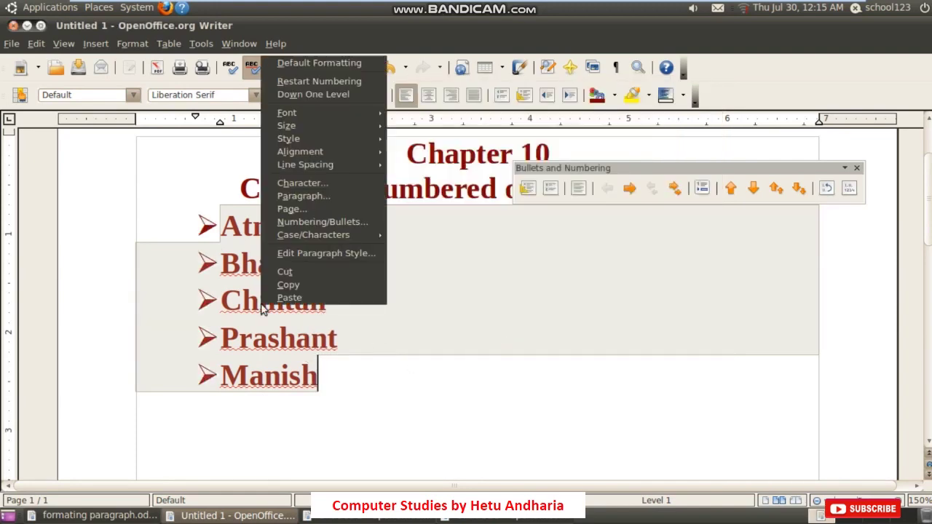
left_click(303, 222)
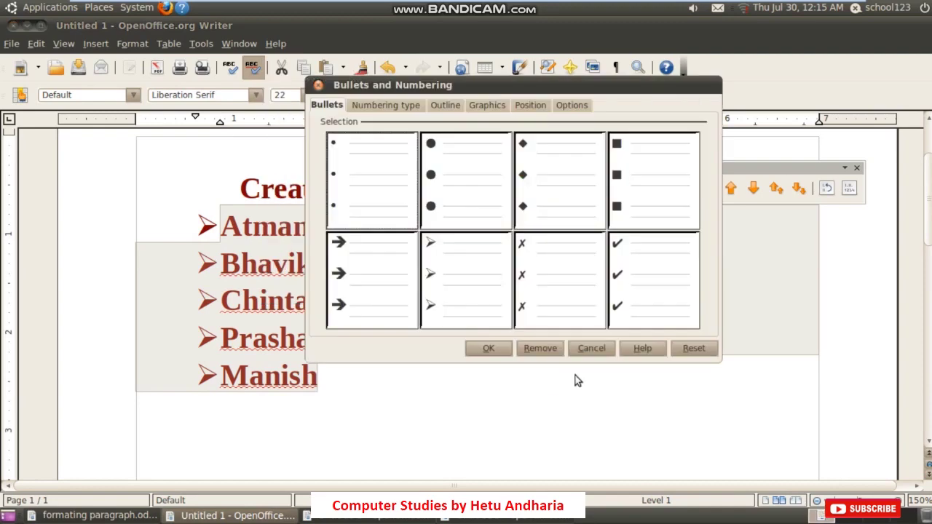
left_click(487, 106)
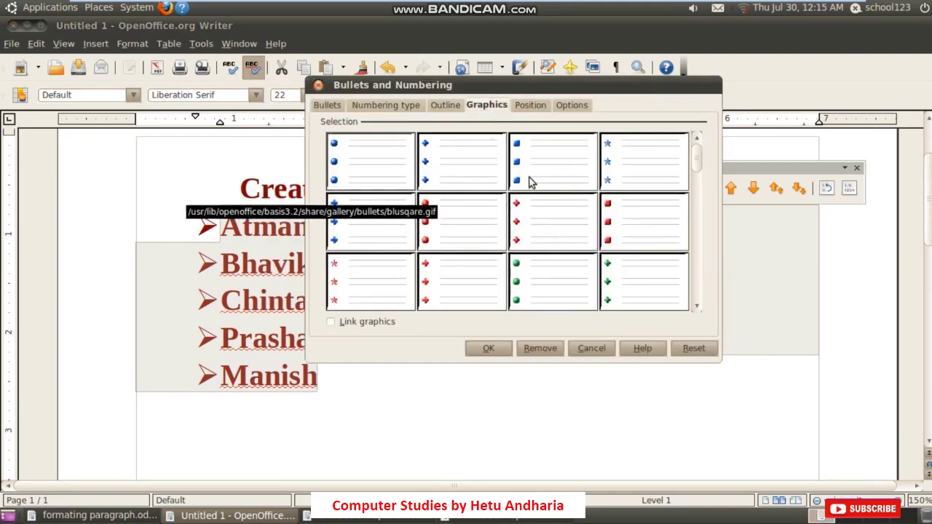
left_click(337, 174)
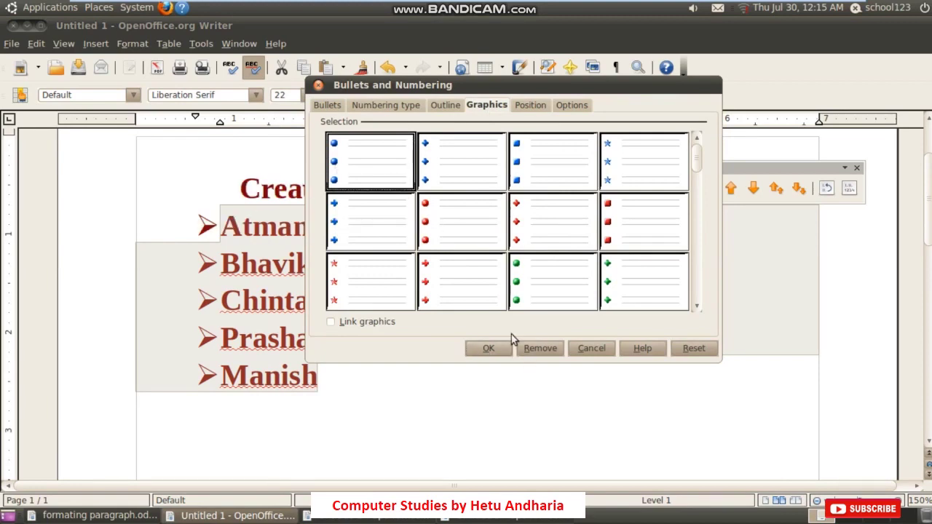
left_click(490, 350)
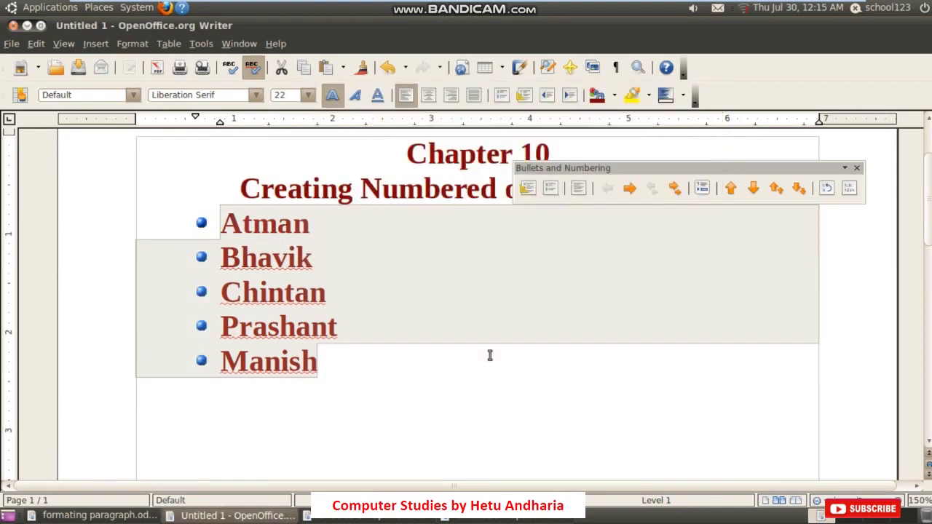
left_click(432, 382)
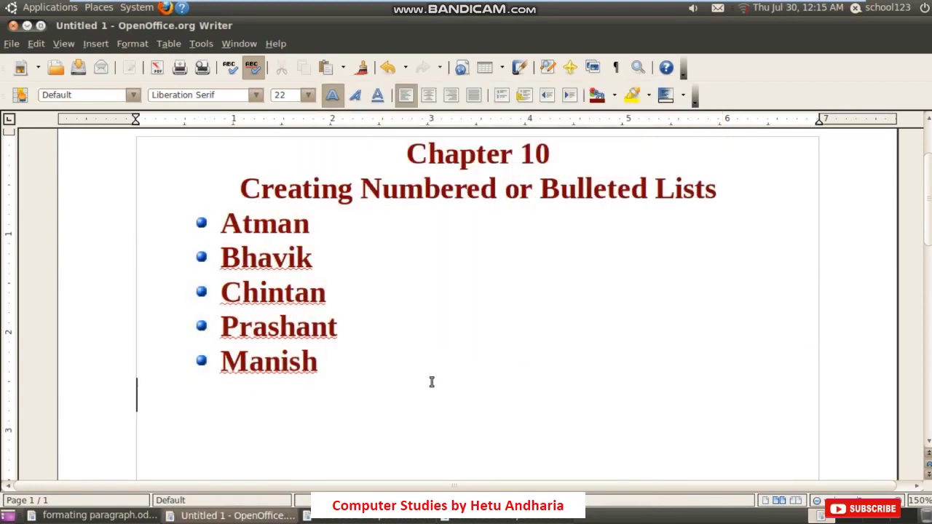